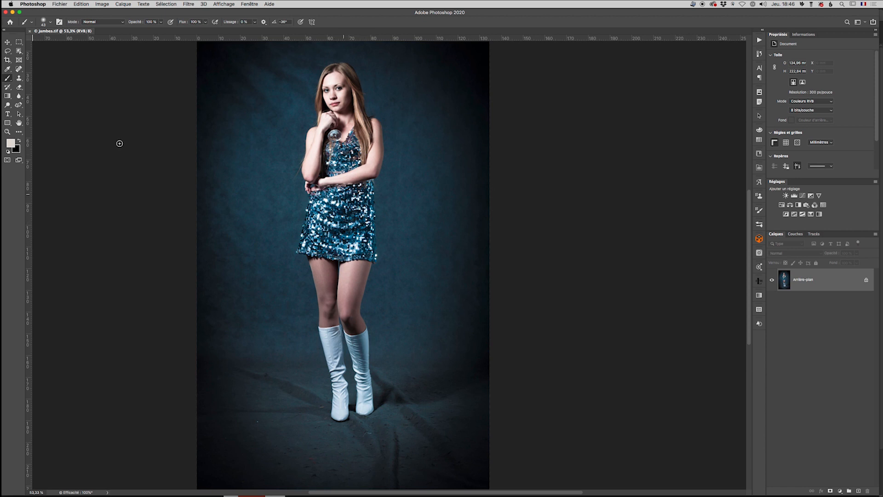
- Use the Quick Selection tool's automatic subject selection to select the woman in the photo
left_click(19, 50)
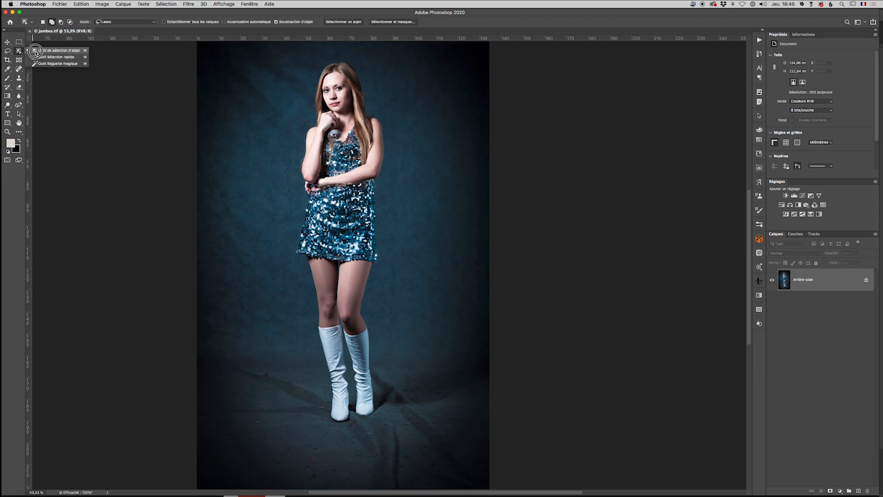
left_click(50, 54)
left_click(261, 24)
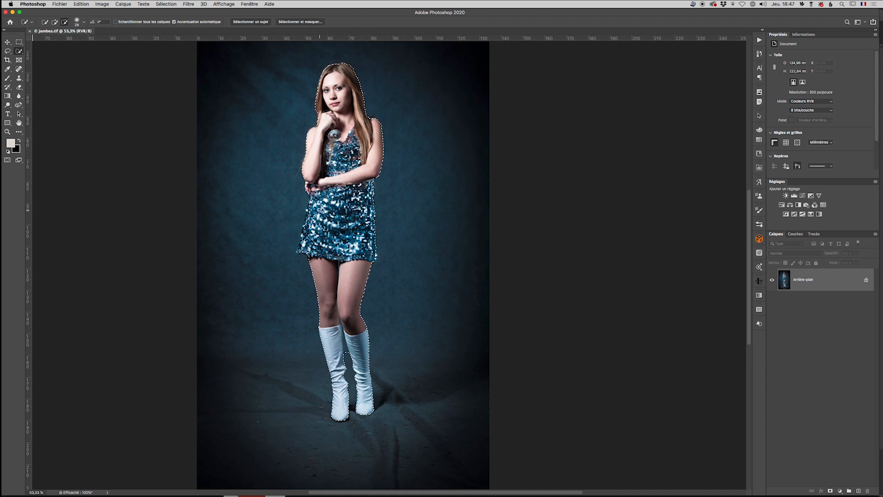
- In Quick Mask mode, brush the missing sequin areas along both side edges of the dress into the mask with black
left_click(8, 160)
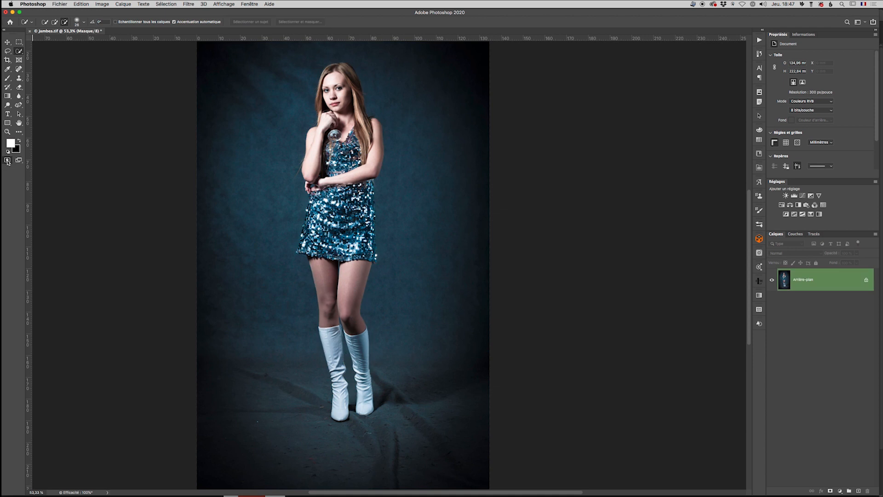
key("b")
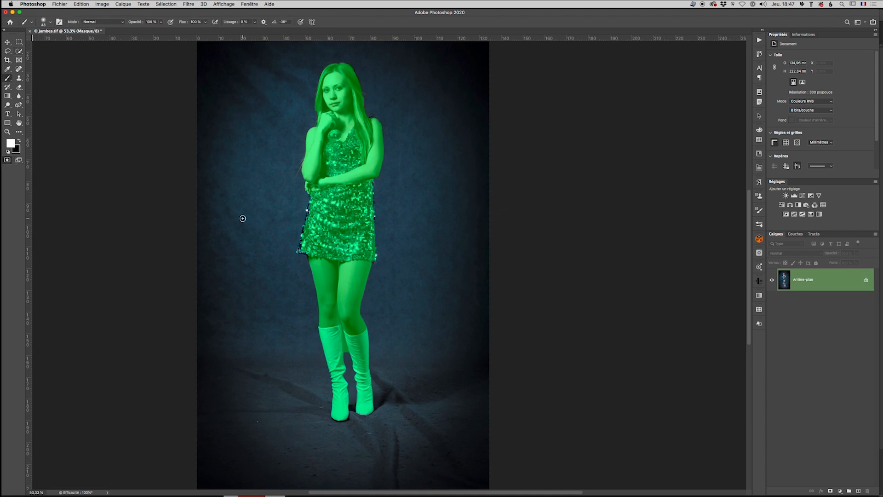
mouse_move(323, 226)
left_mouse_down()
mouse_move(323, 330)
mouse_move(327, 230)
left_mouse_up()
key("x")
scroll(294, 220, "up", 8)
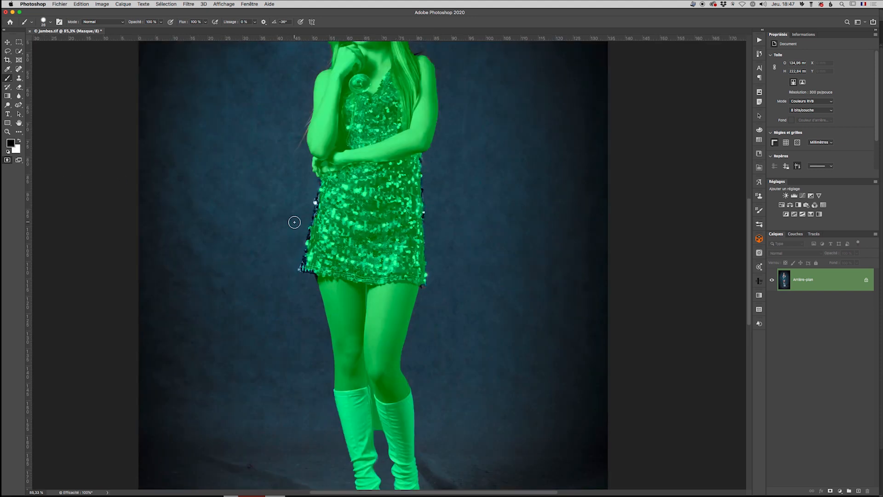
scroll(388, 184, "down", 5)
scroll(389, 184, "up", 3)
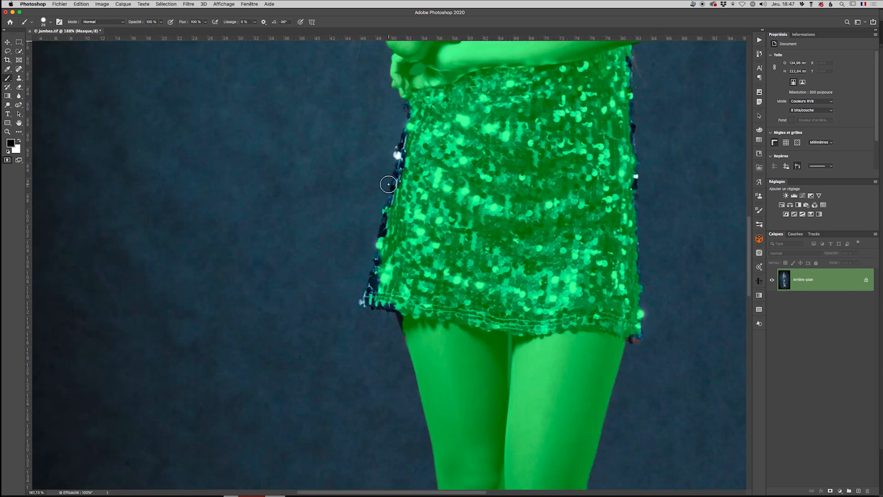
mouse_move(414, 111)
left_mouse_down()
mouse_move(370, 300)
mouse_move(391, 299)
mouse_move(410, 332)
left_mouse_up()
mouse_move(378, 278)
left_mouse_down()
mouse_move(375, 293)
mouse_move(396, 209)
left_mouse_up()
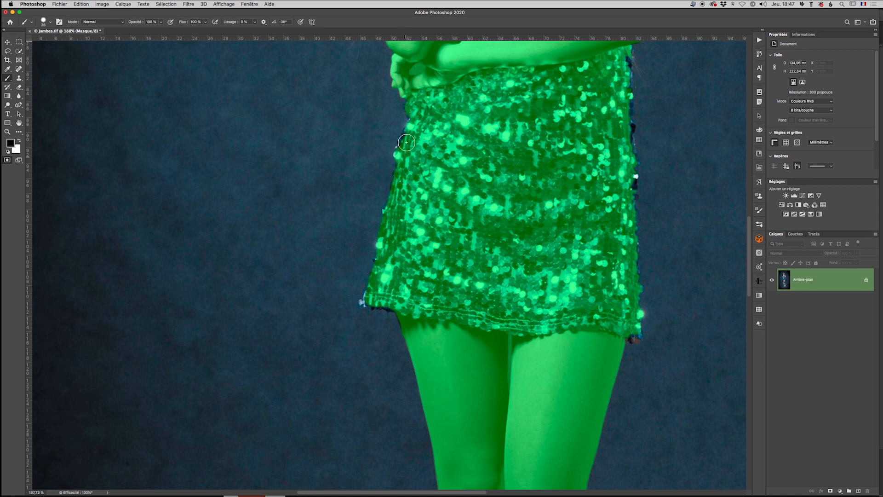
left_click_drag(407, 144, 417, 122)
left_click_drag(532, 163, 306, 207)
left_click_drag(399, 94, 404, 378)
- Remove the background gap between the legs and boots from the mask with a small white brush
key("space")
scroll(317, 237, "down", 15)
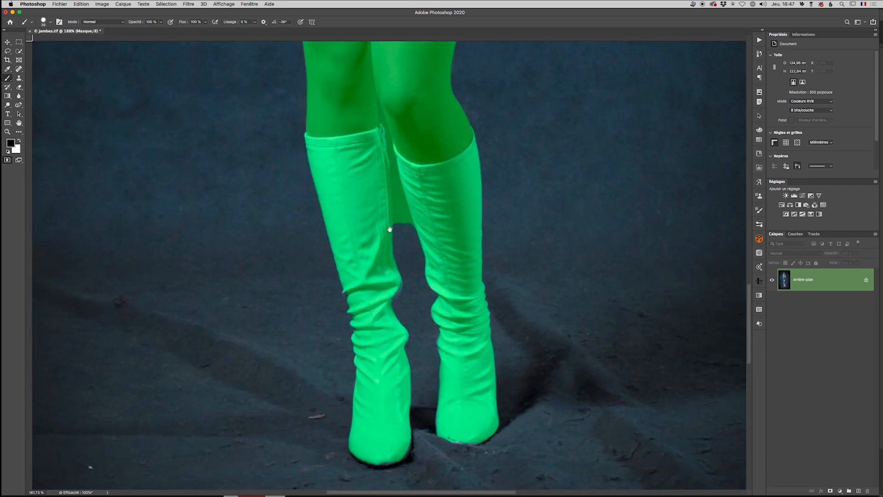
left_click_drag(390, 229, 388, 265)
left_click_drag(394, 222, 388, 224)
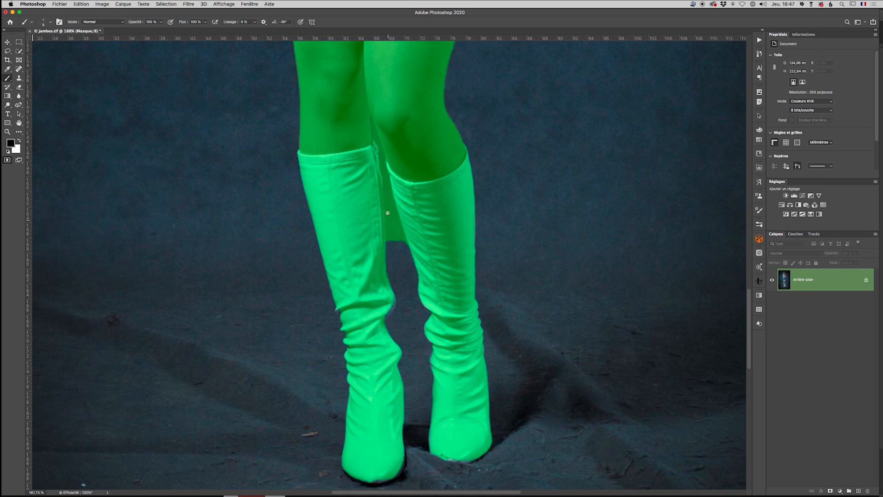
key("x")
left_click_drag(383, 171, 389, 252)
mouse_move(386, 172)
left_mouse_down()
mouse_move(408, 252)
mouse_move(392, 224)
mouse_move(401, 240)
mouse_move(392, 244)
mouse_move(395, 218)
mouse_move(403, 238)
mouse_move(387, 193)
left_mouse_up()
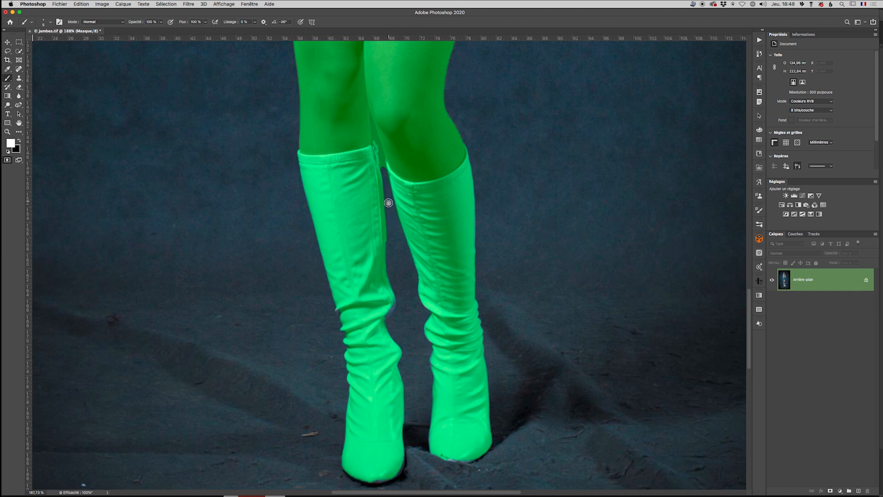
left_click_drag(382, 168, 371, 120)
- Brush the missing edge of the shoulder beside the long hair into the mask with black
scroll(457, 164, "up", 15)
scroll(464, 352, "up", 5)
key("super+r")
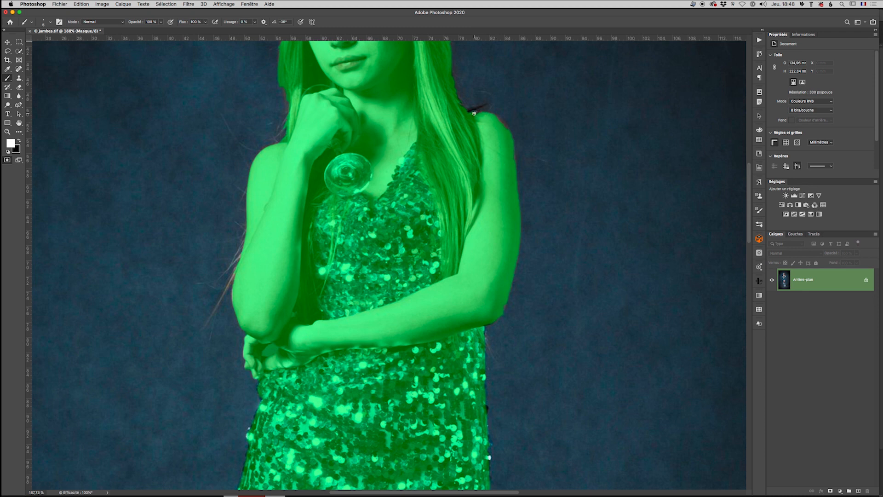
key("x")
mouse_move(480, 114)
left_mouse_down()
mouse_move(496, 116)
mouse_move(511, 135)
mouse_move(518, 201)
left_mouse_up()
- Brush the missing hair edges on both sides and the top of the head into the mask
left_click_drag(276, 188, 280, 293)
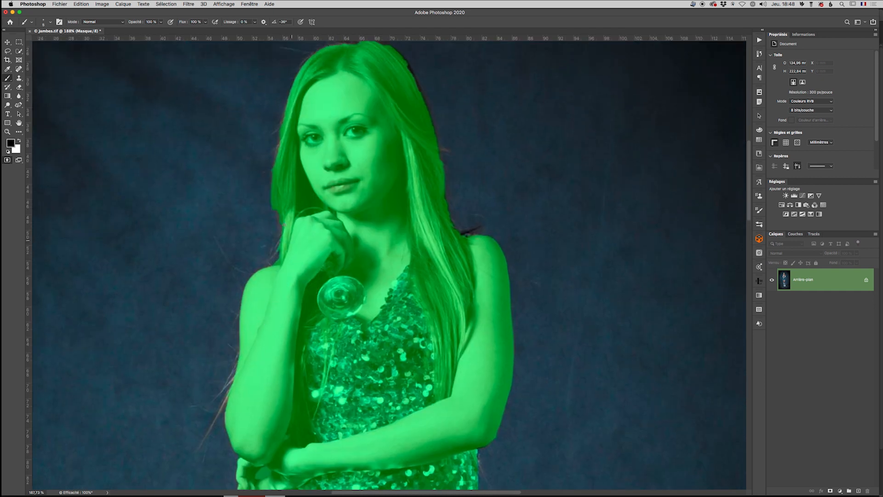
left_click_drag(274, 209, 277, 267)
scroll(367, 59, "up", 5)
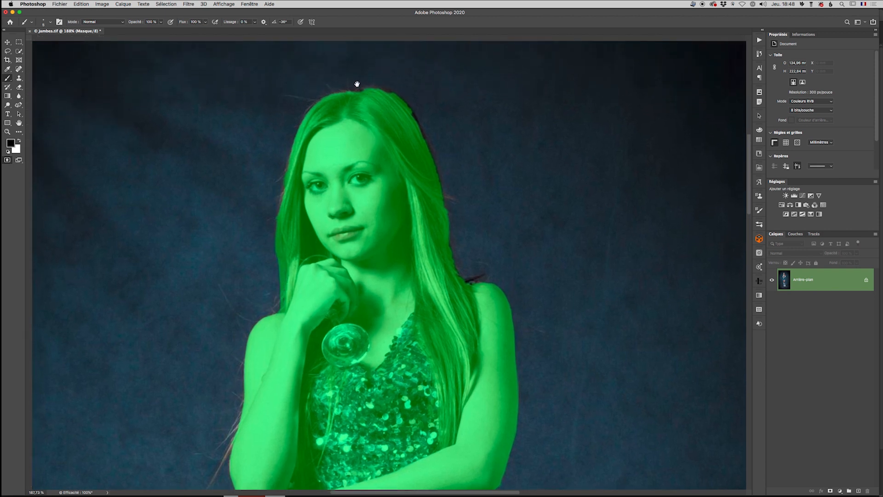
mouse_move(363, 96)
left_mouse_down()
mouse_move(409, 113)
mouse_move(434, 167)
left_mouse_up()
mouse_move(420, 135)
left_mouse_down()
mouse_move(437, 172)
mouse_move(463, 303)
left_mouse_up()
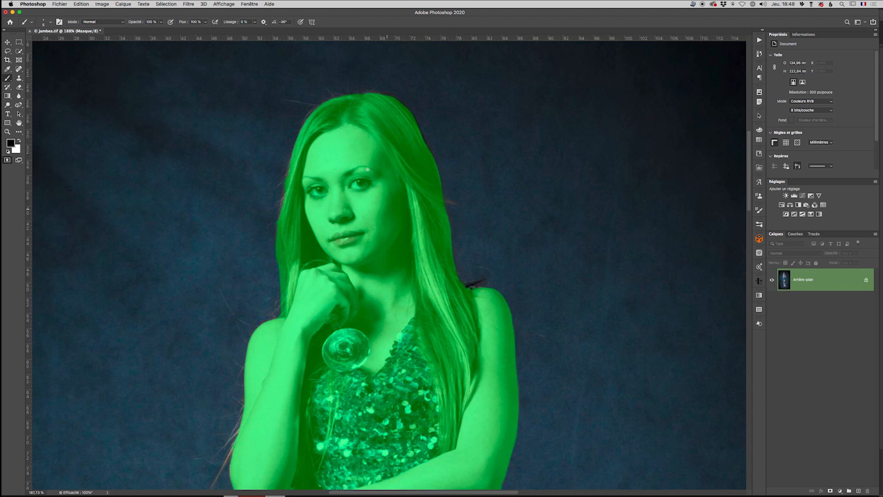
- Leave Quick Mask mode to turn the corrected mask back into a selection of the woman
left_click(7, 161)
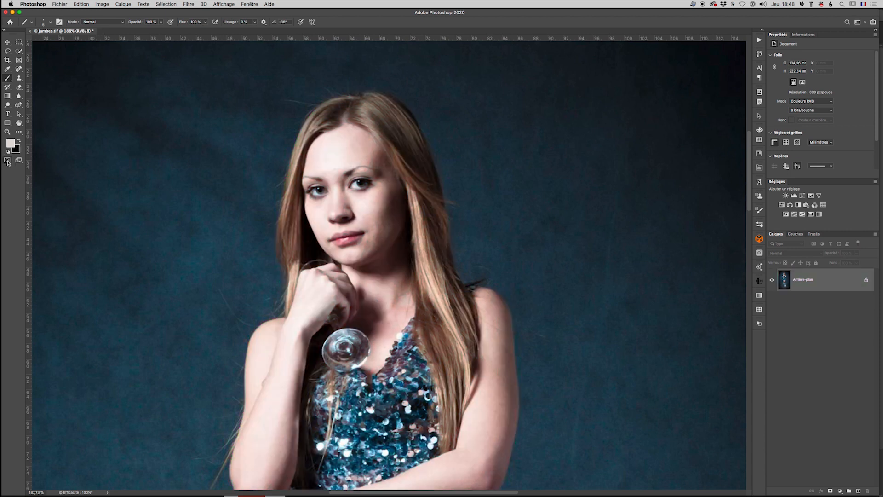
key("super+0")
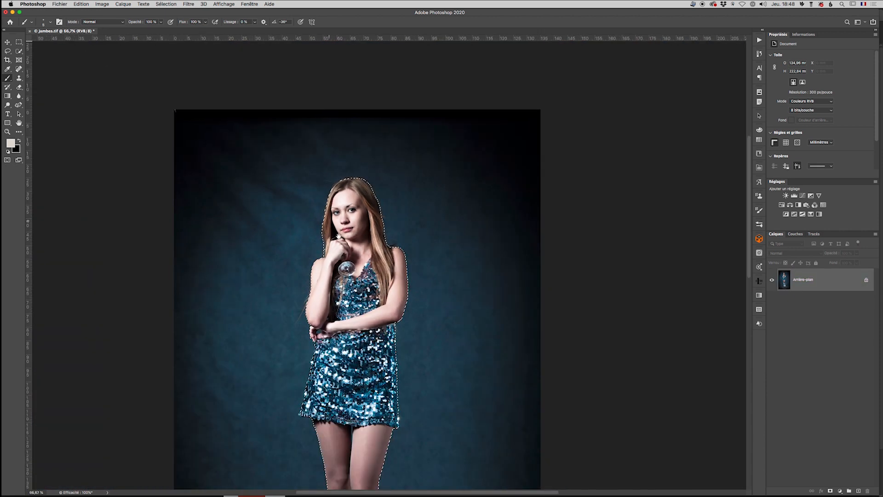
left_click(405, 134, "alt")
left_click_drag(414, 226, 418, 115)
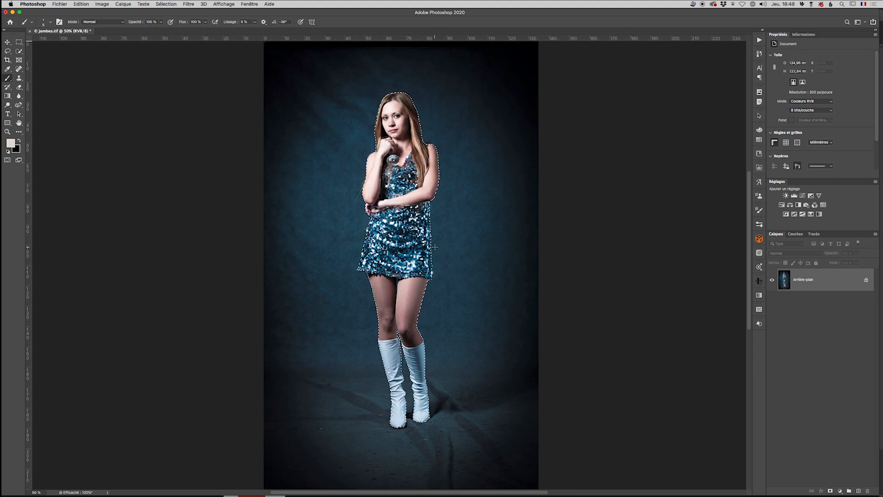
- Convert the selection to a work path with a 2.0-pixel tolerance and save the path as Tracé 1
left_click(815, 235)
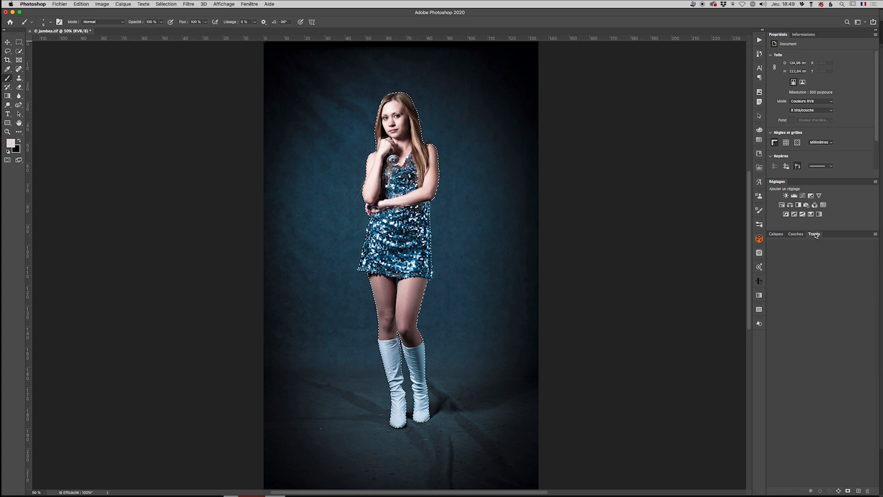
left_click(876, 235)
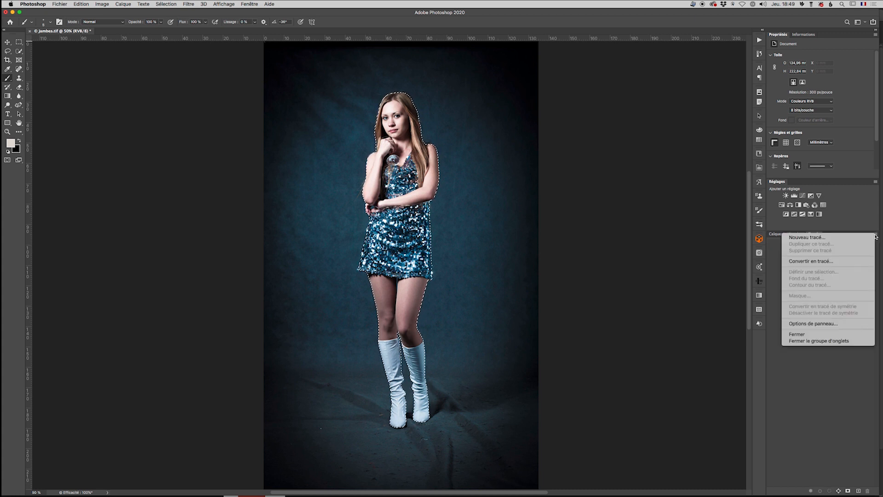
left_click(816, 262)
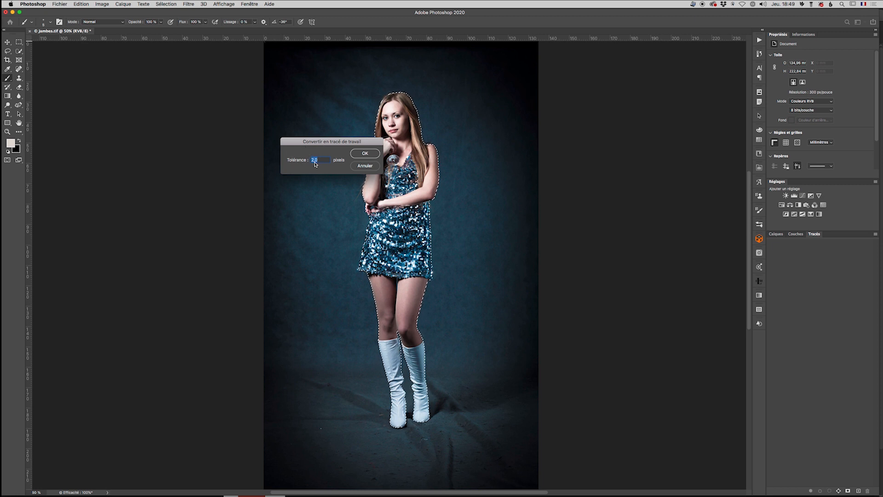
left_click(360, 154)
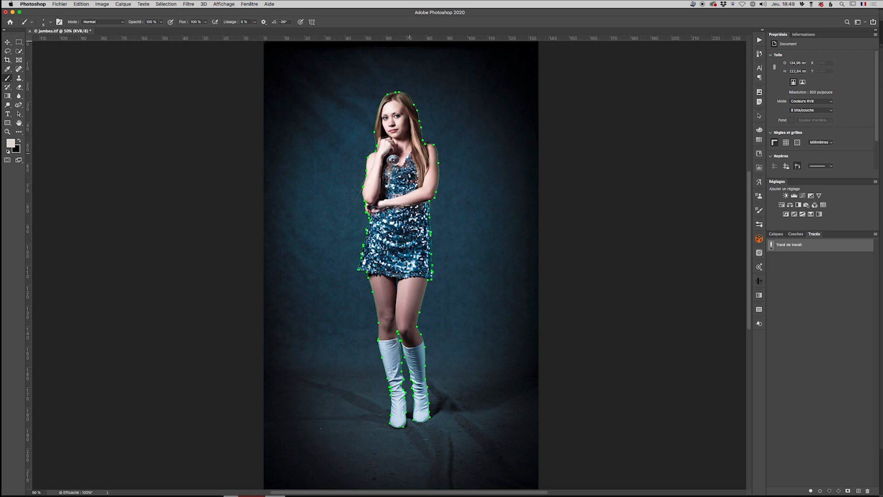
double_click(815, 246)
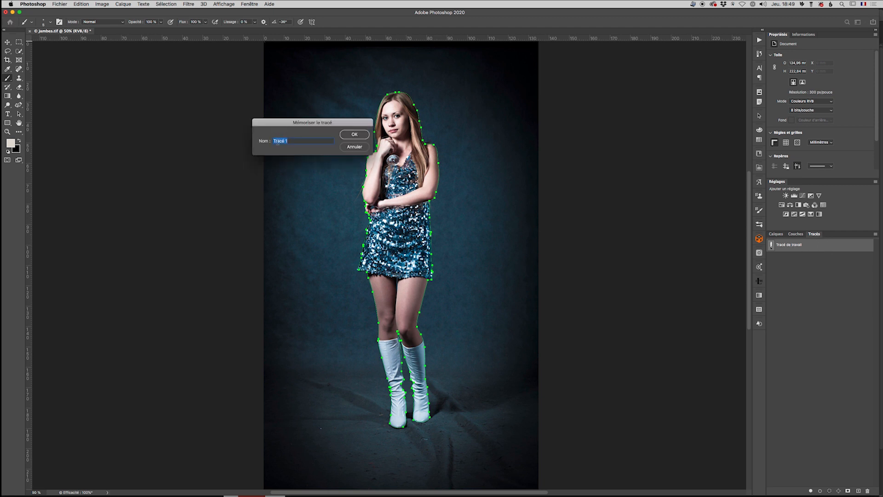
left_click(346, 137)
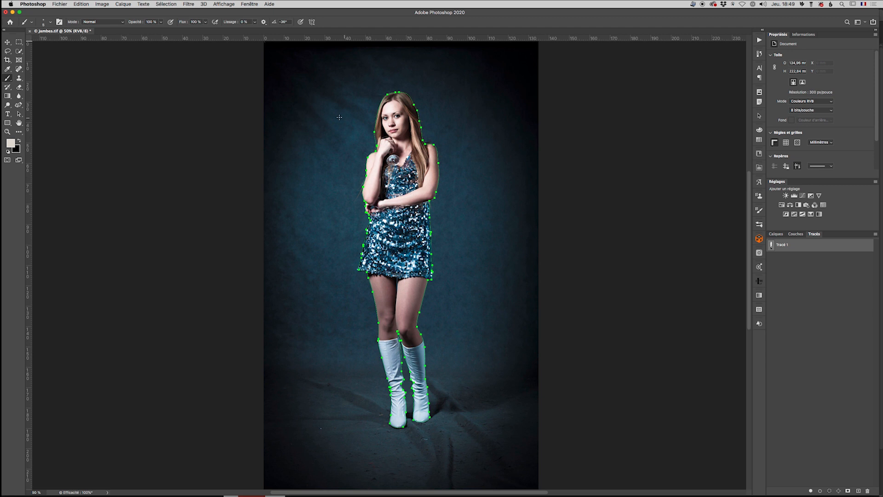
- Export the path Tracé 1 to Illustrator, saving it on the Bureau as CutContour.ai
left_click(61, 4)
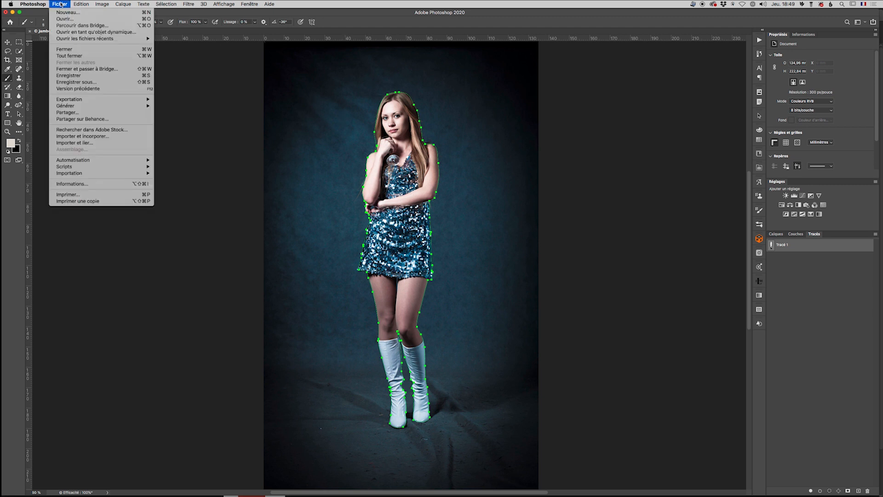
mouse_move(86, 170)
mouse_move(115, 100)
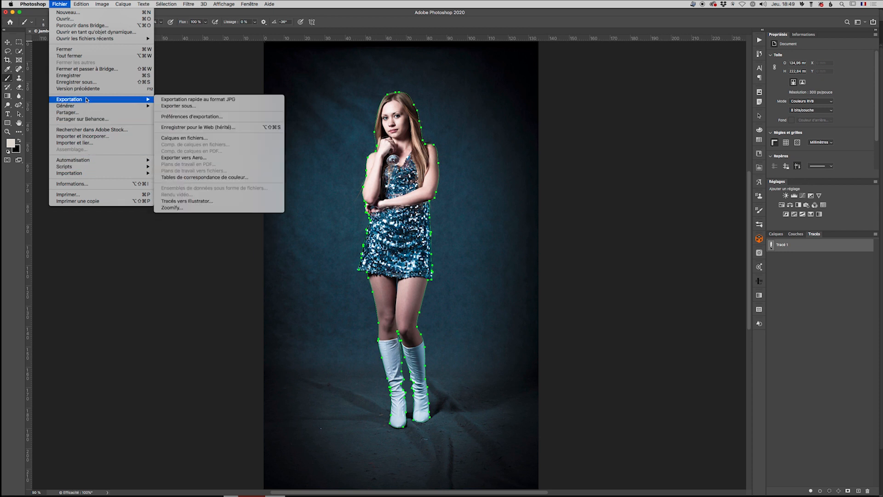
left_click(196, 202)
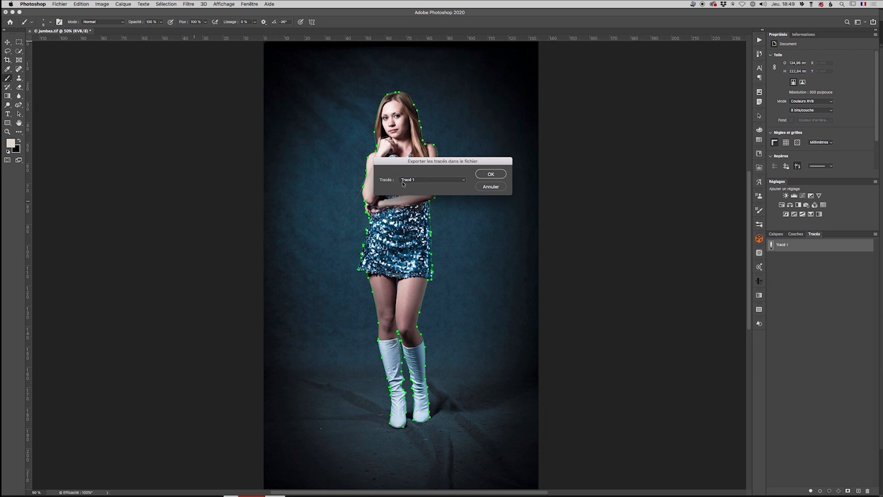
left_click(497, 174)
type("cutContour.ai")
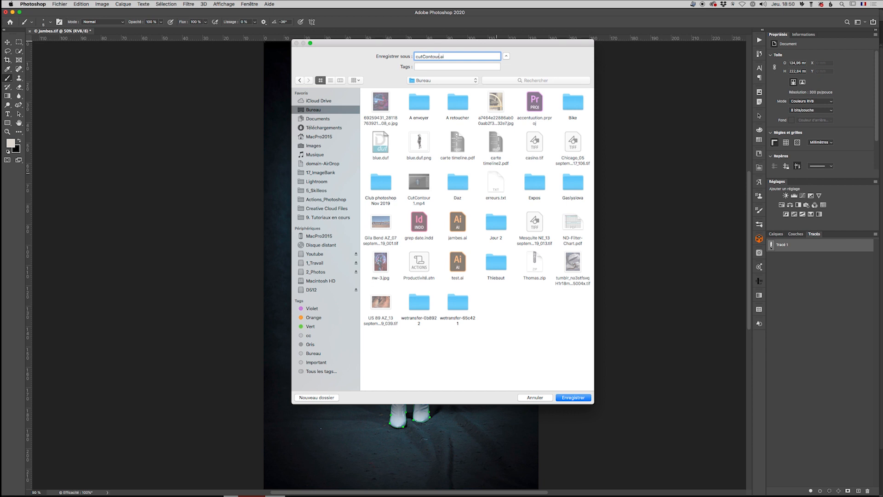
left_click(418, 56)
key("BackSpace")
type("C")
left_click(561, 398)
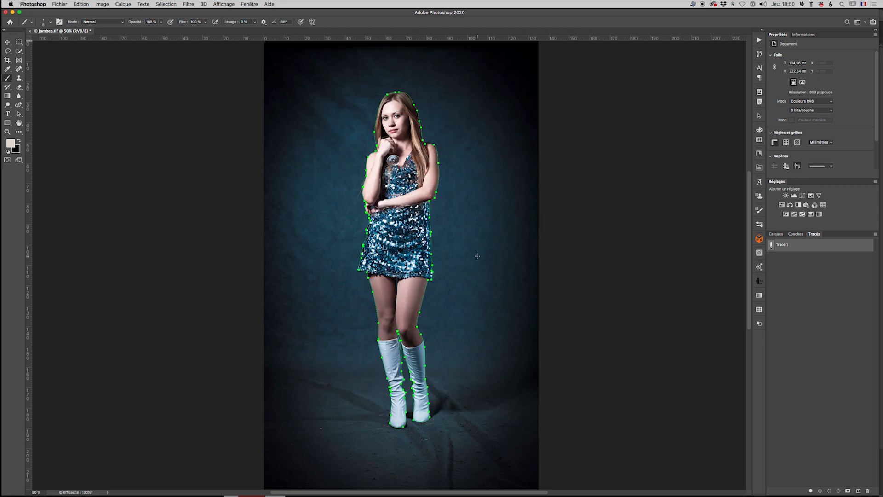
- Switch to Illustrator and open CutContour.ai from the Bureau folder
key("ctrl+Up")
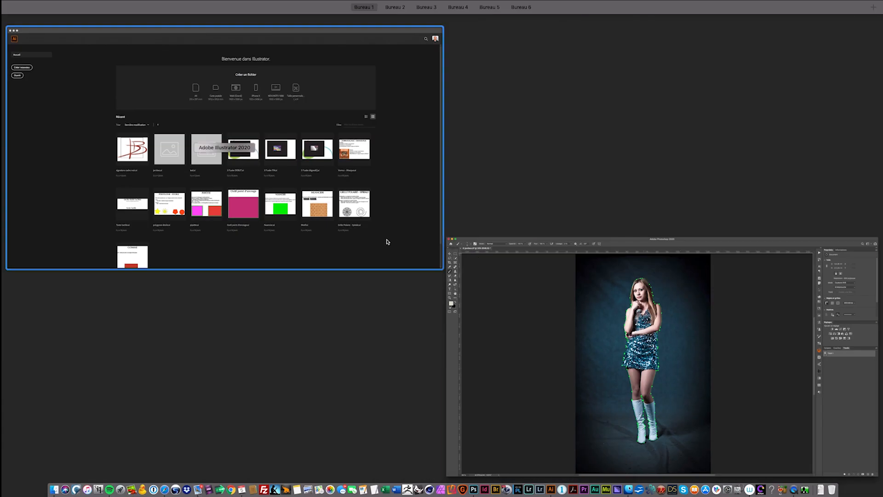
left_click(366, 236)
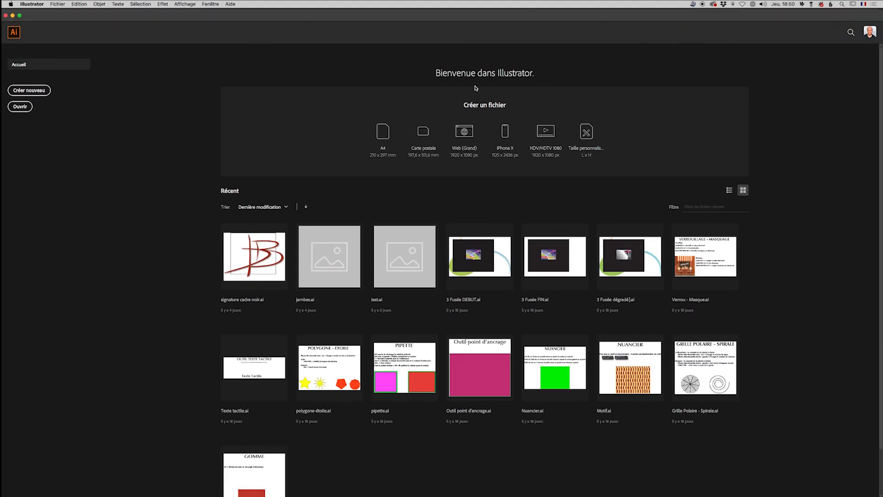
left_click(26, 108)
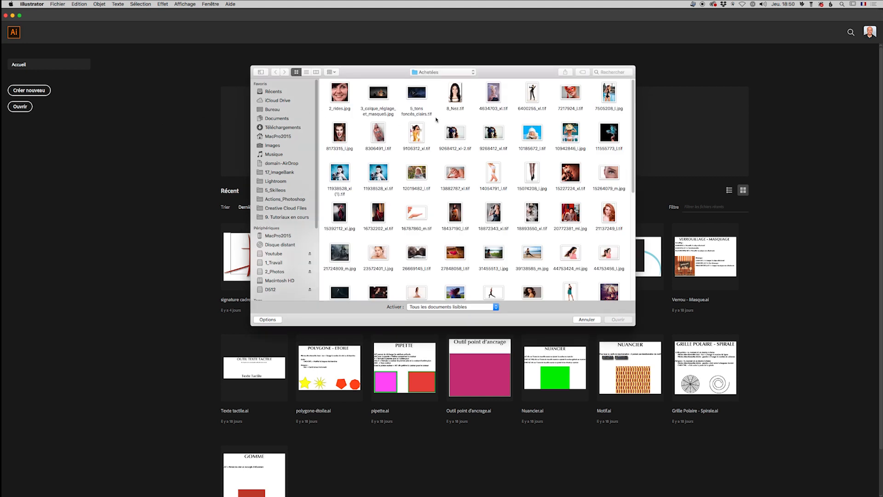
left_click(271, 111)
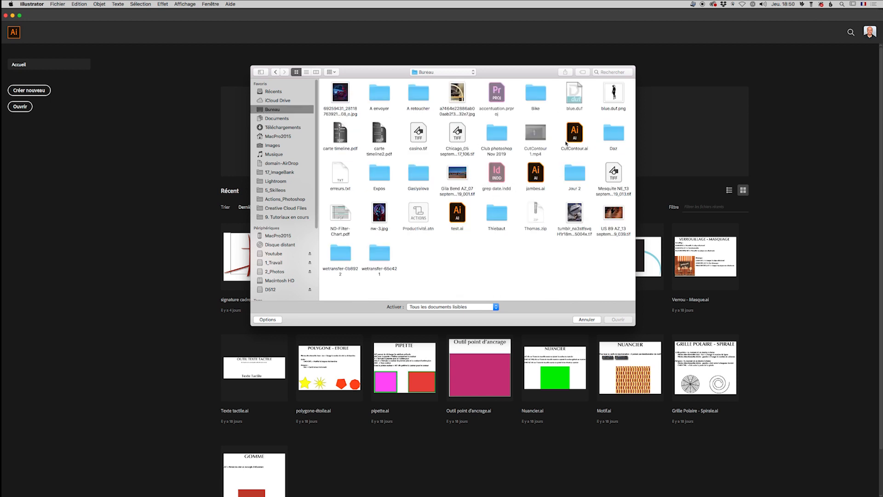
double_click(576, 133)
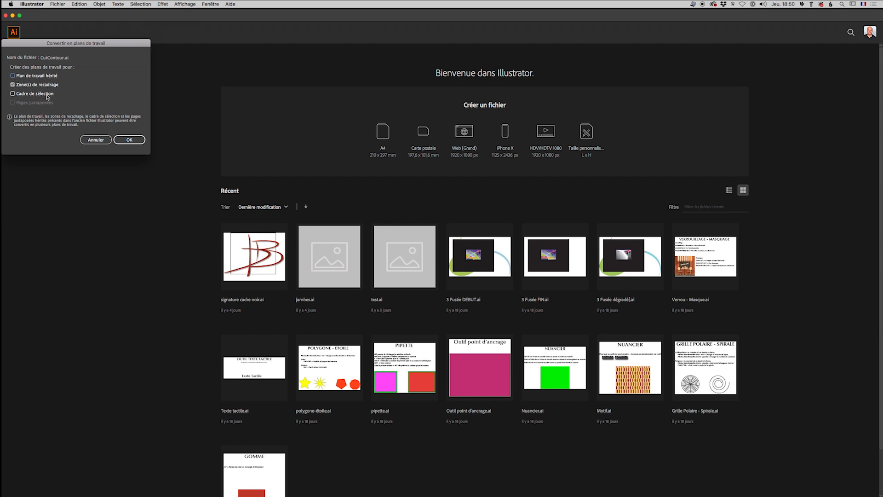
- Convert the file's crop areas to artboards and assign the current Coated FOGRA39 working space to the document
left_click(127, 140)
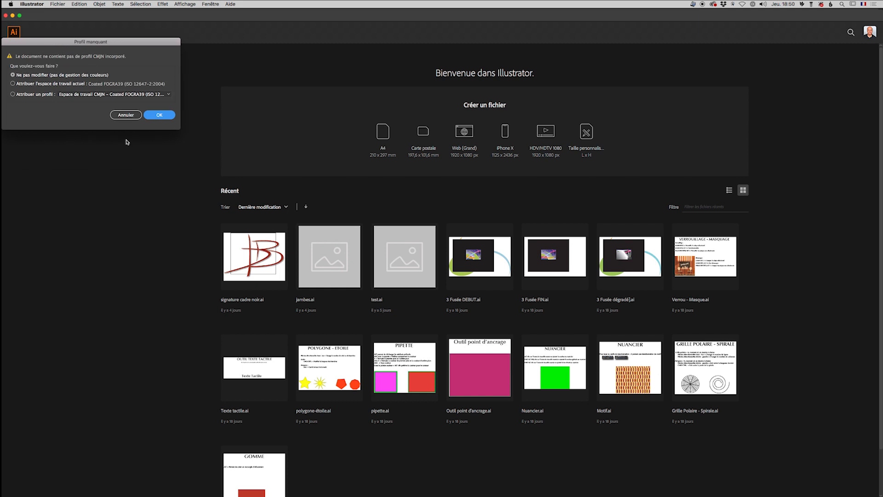
left_click(13, 84)
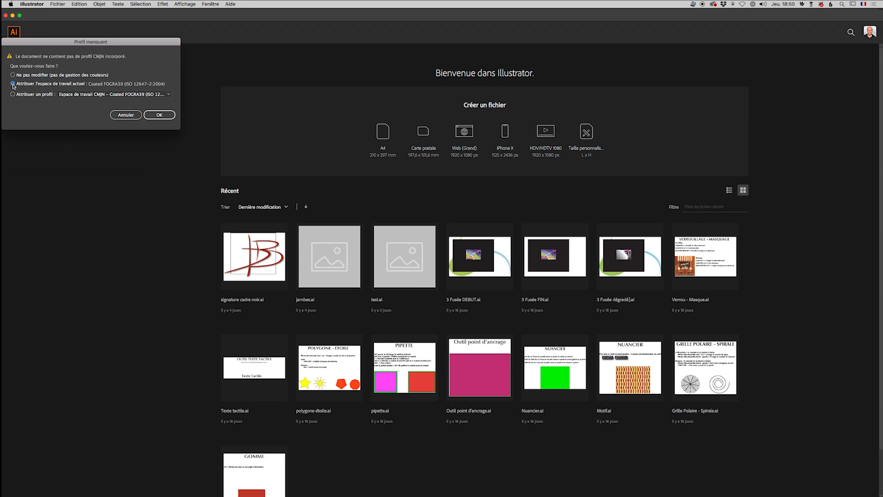
left_click(154, 116)
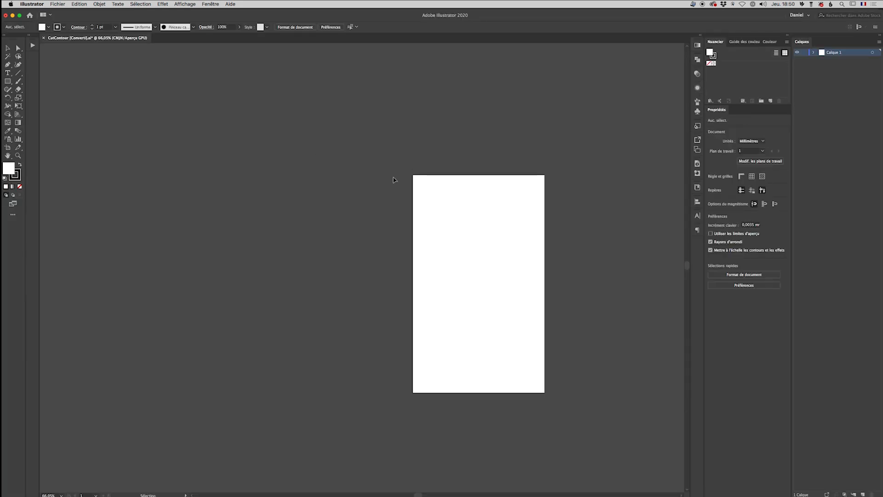
- Inspect the imported silhouette path on the artboard in outline view, and return to the normal preview
left_click_drag(351, 169, 243, 149)
scroll(262, 166, "up", 1)
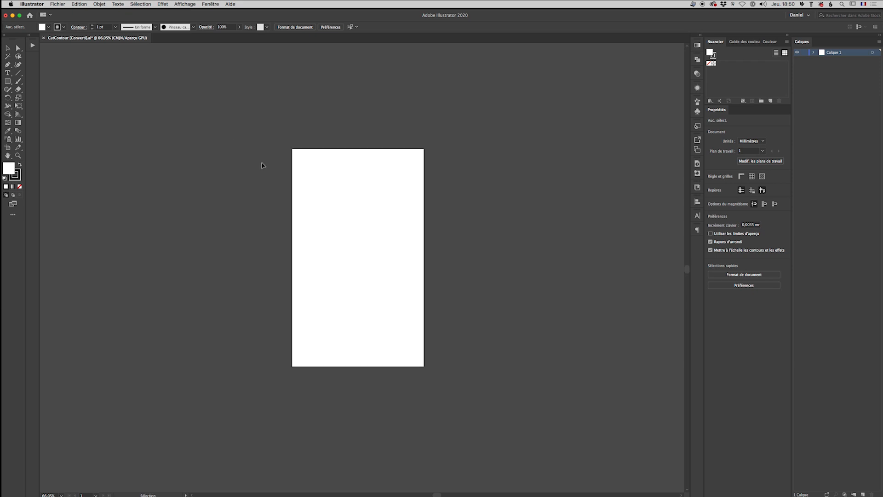
scroll(263, 165, "up", 1)
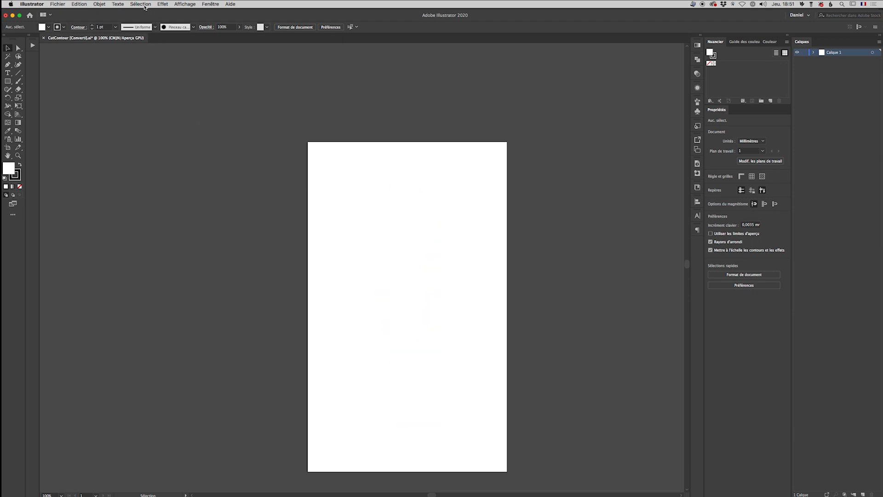
left_click(185, 4)
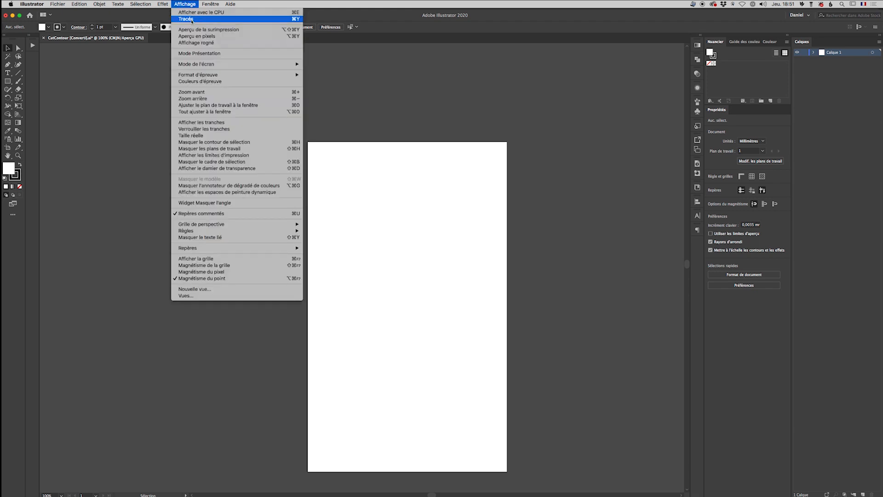
left_click(192, 20)
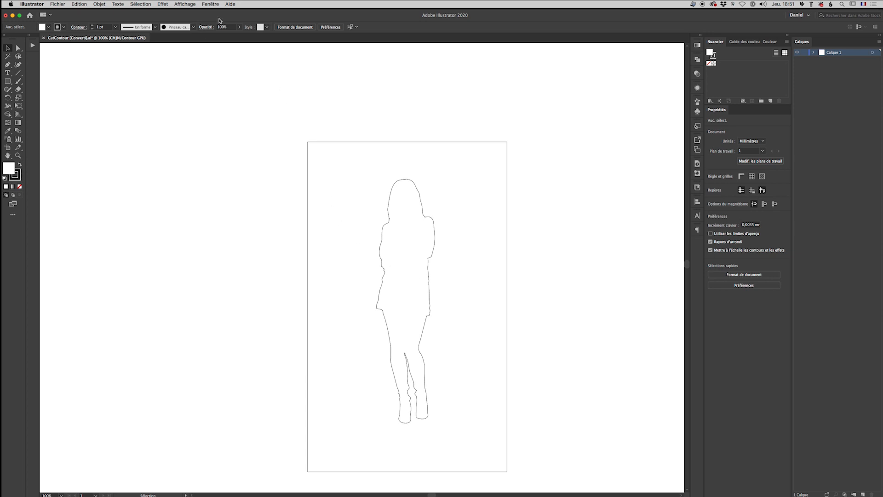
left_click(193, 4)
left_click(193, 19)
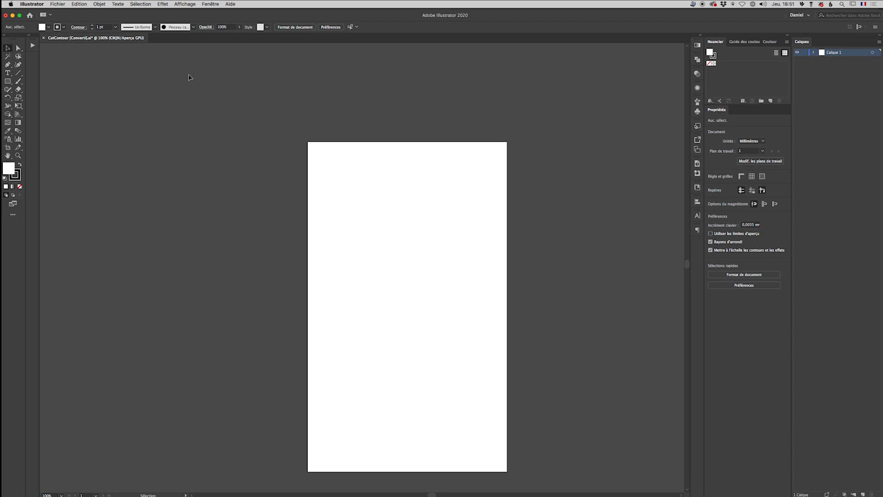
- Place jambes.tif from the Achetées folder at full size, aligned to the artboard's upper-left corner
left_click(59, 4)
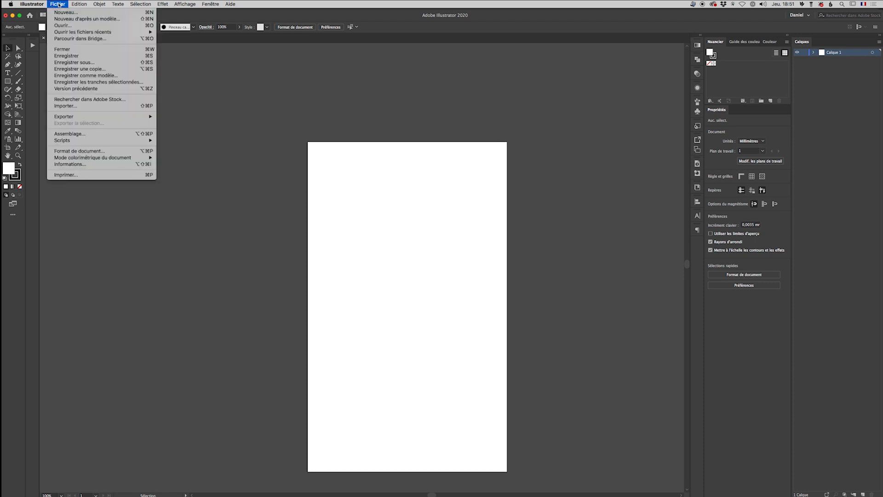
left_click(75, 107)
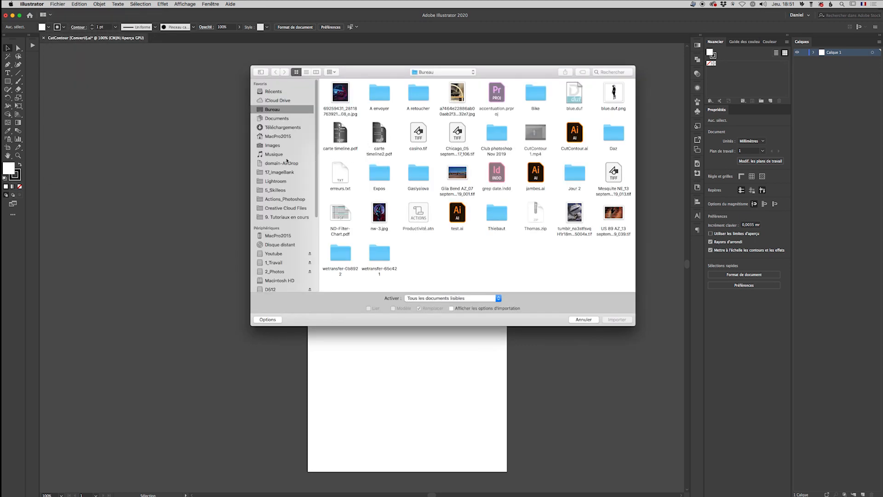
left_click(431, 72)
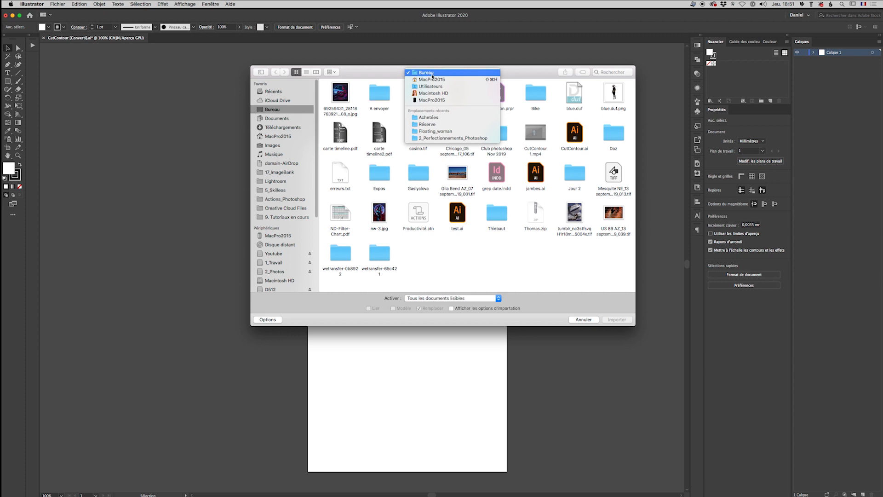
left_click(430, 118)
scroll(481, 234, "down", 2)
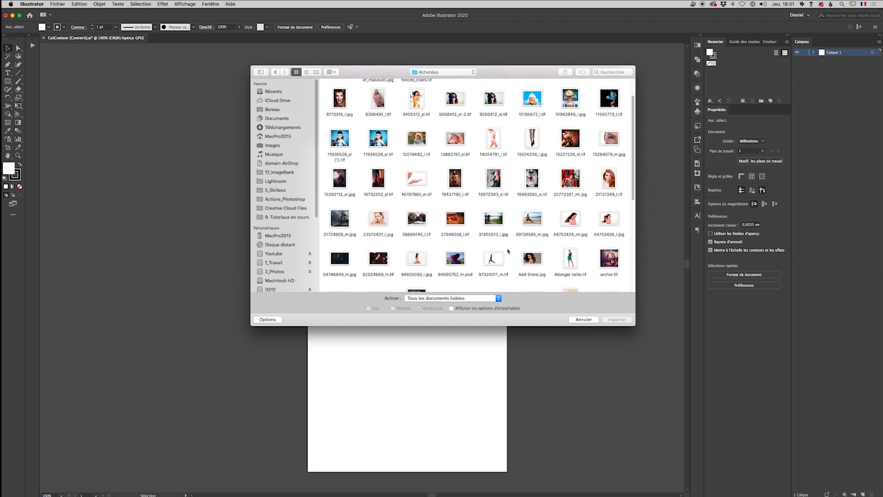
scroll(511, 253, "down", 10)
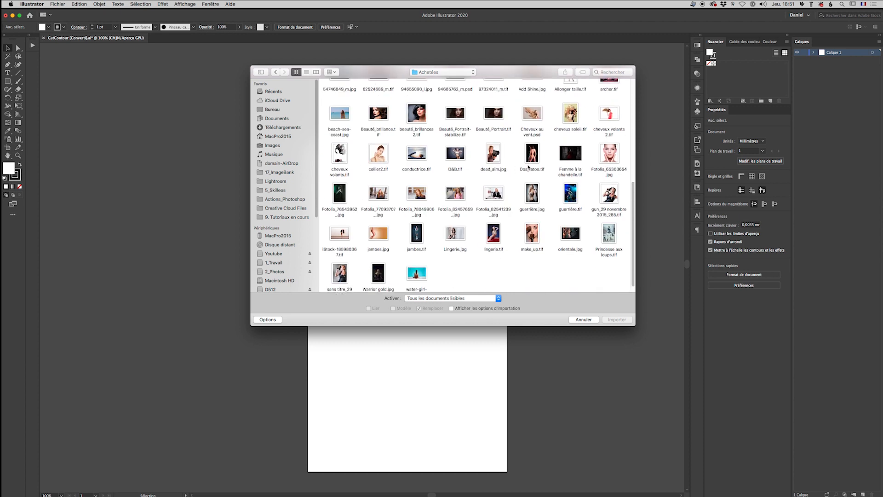
left_click(420, 233)
double_click(420, 234)
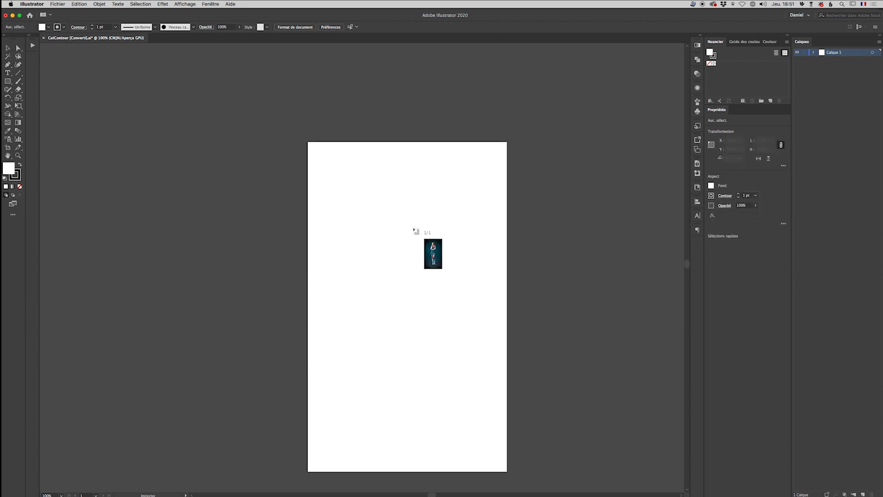
left_click(308, 144)
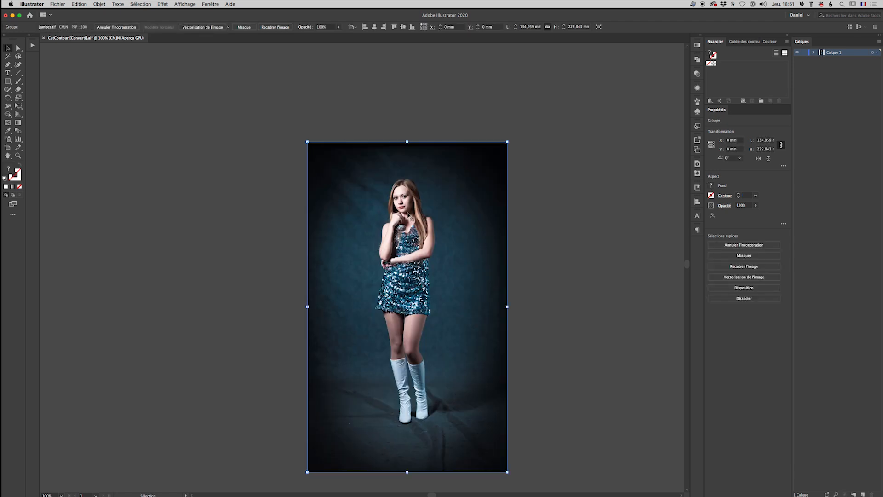
- Expand Calque 1 and delete the tiny stray path between the image group and the silhouette path
left_click(814, 52)
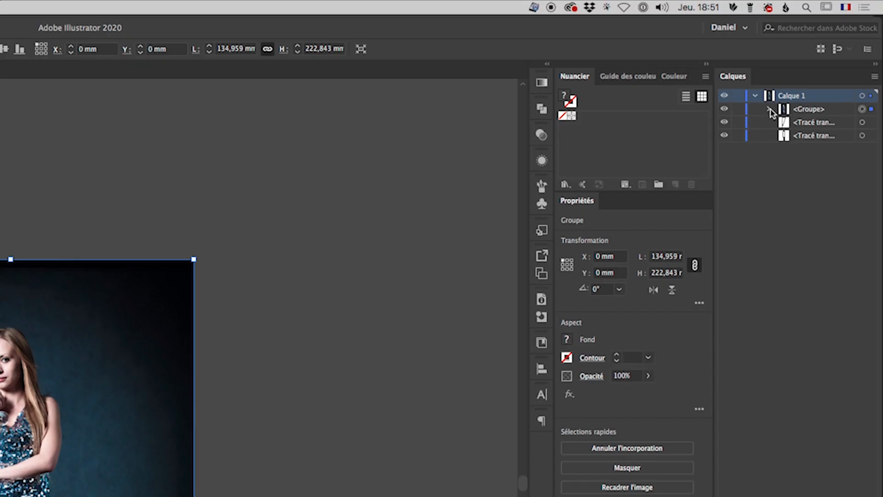
left_click(870, 124)
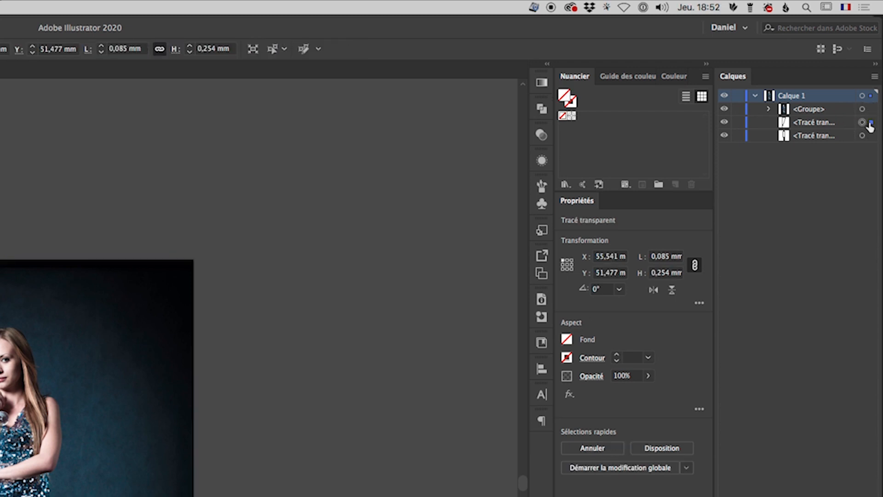
left_click(812, 122)
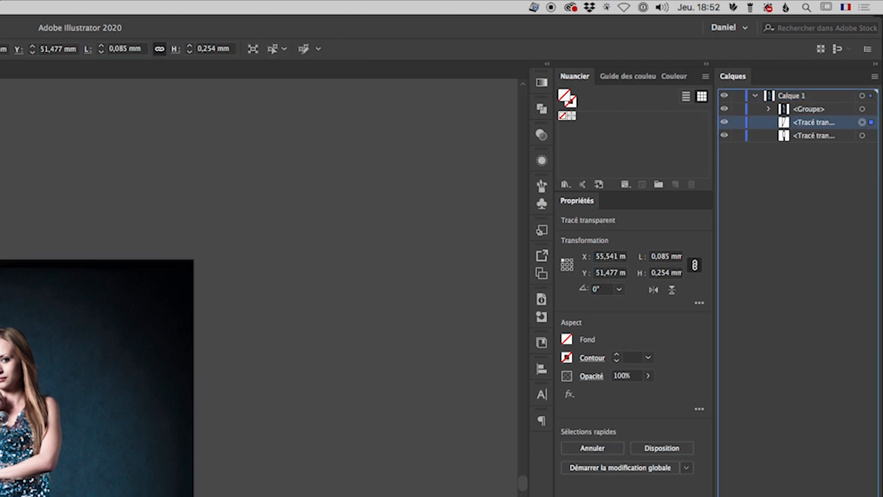
key("Delete")
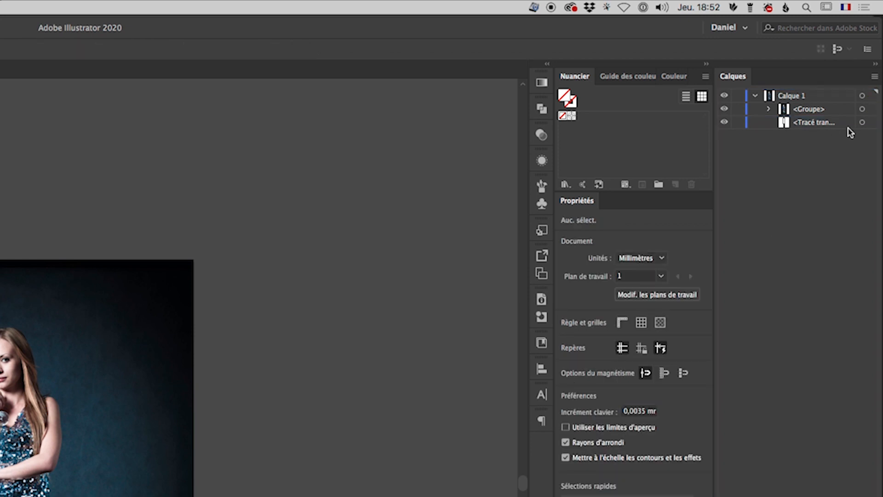
- Select the silhouette path, load the user swatch library cut, and apply its magenta swatch to the path
left_click(870, 122)
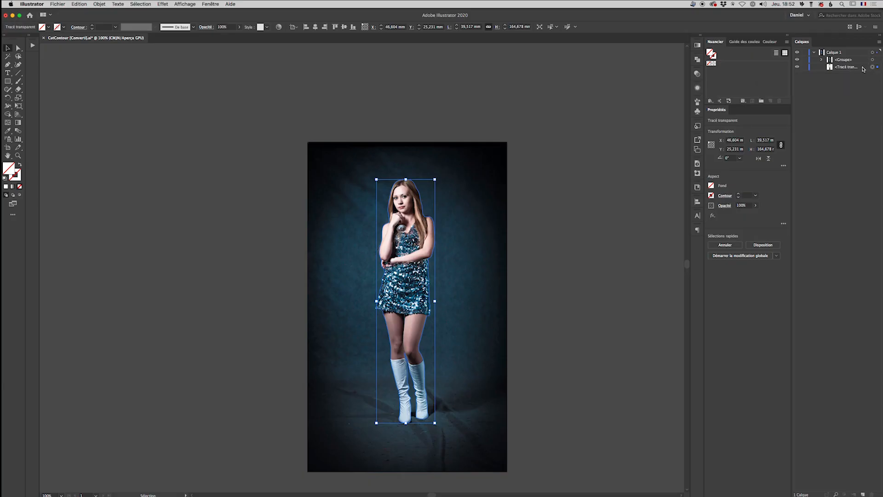
left_click(713, 197)
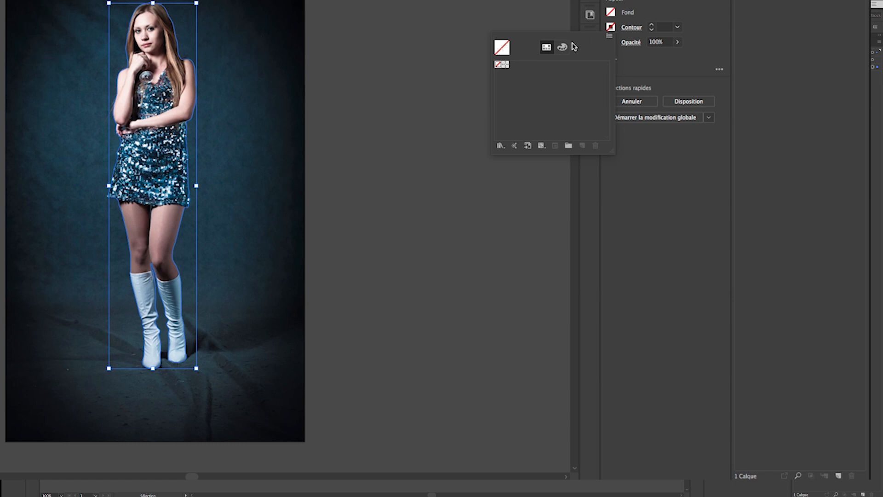
left_click(610, 37)
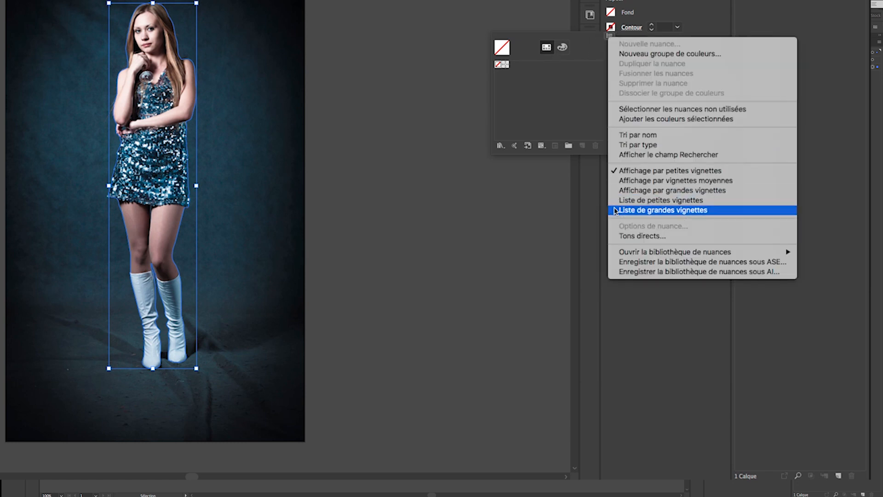
mouse_move(624, 251)
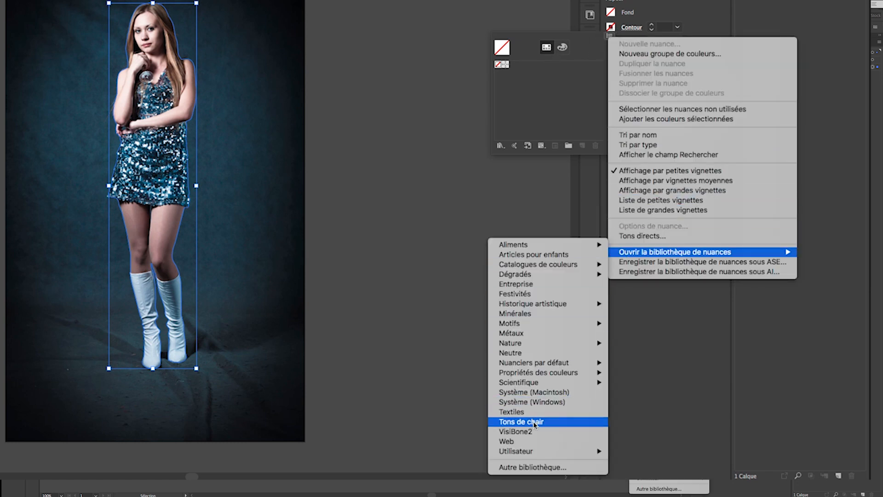
mouse_move(496, 451)
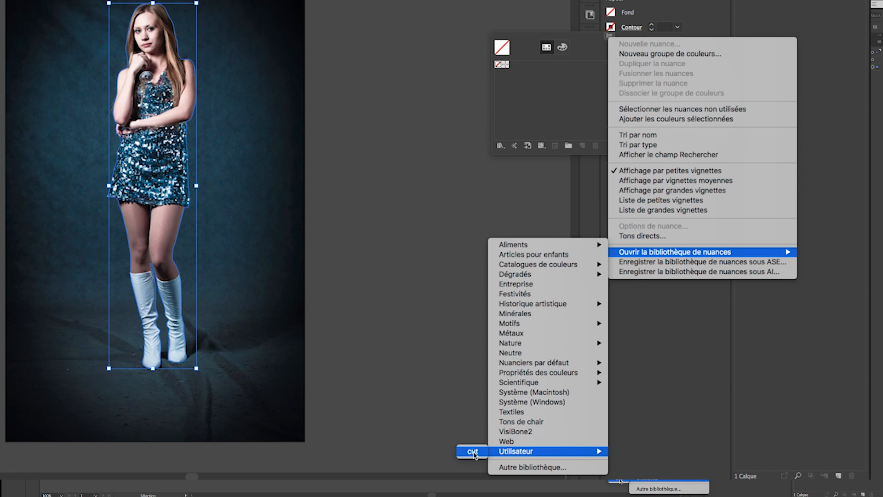
left_click(474, 452)
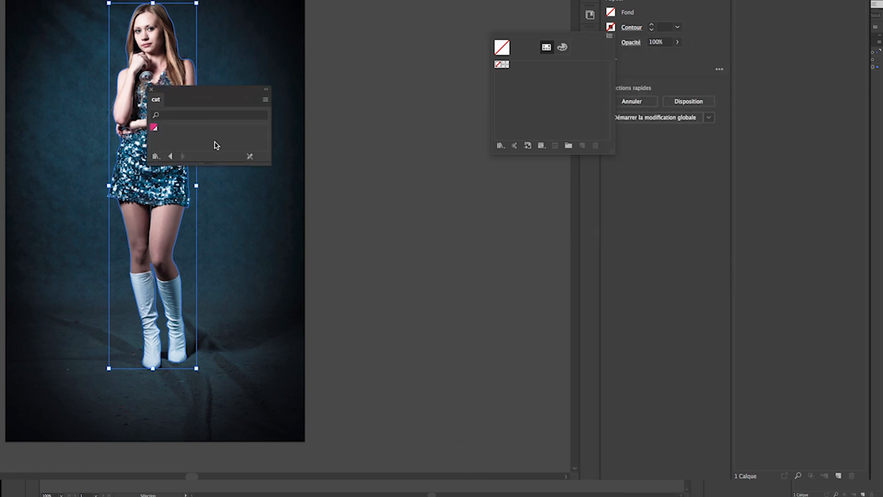
left_click(154, 128)
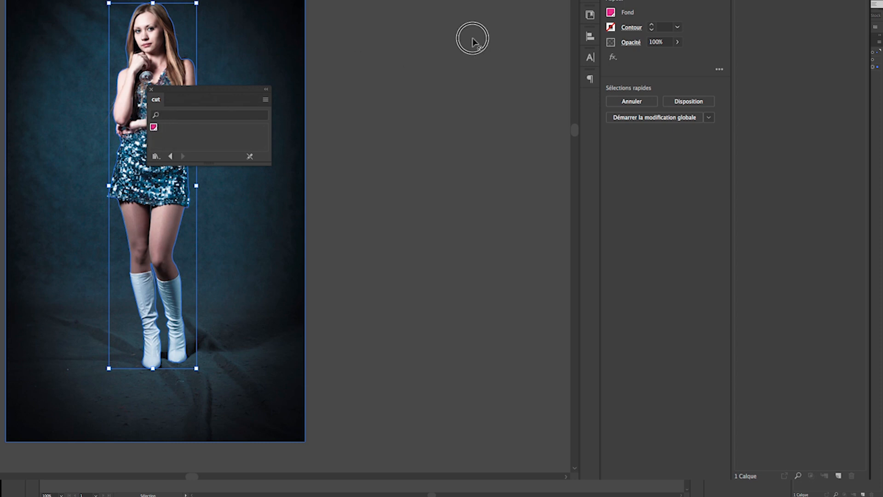
- Apply the magenta cut swatch to the silhouette path's stroke
left_click(612, 28)
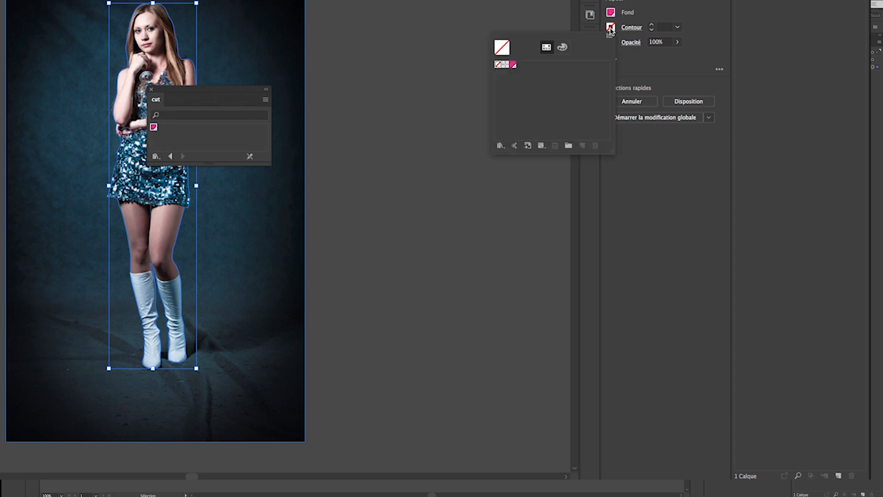
left_click(514, 65)
left_click(266, 89)
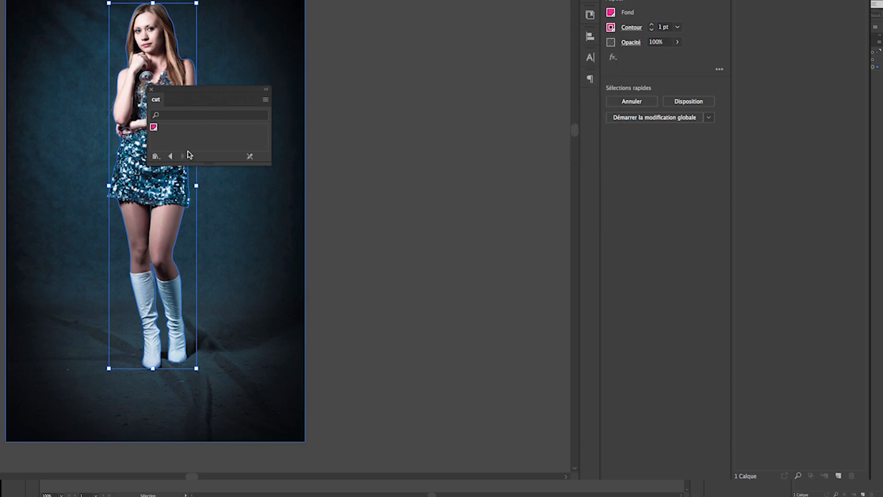
left_click(249, 66)
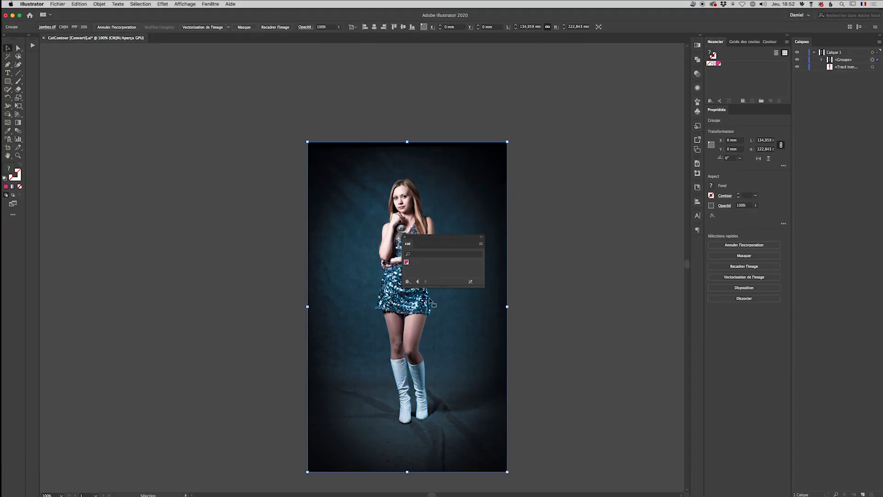
- Reselect the silhouette path and set its fill to none
left_click(877, 67)
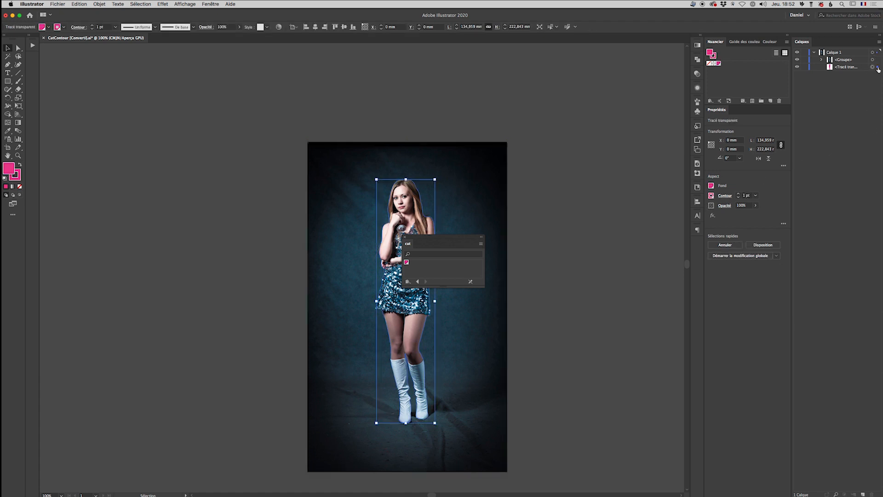
left_click(712, 186)
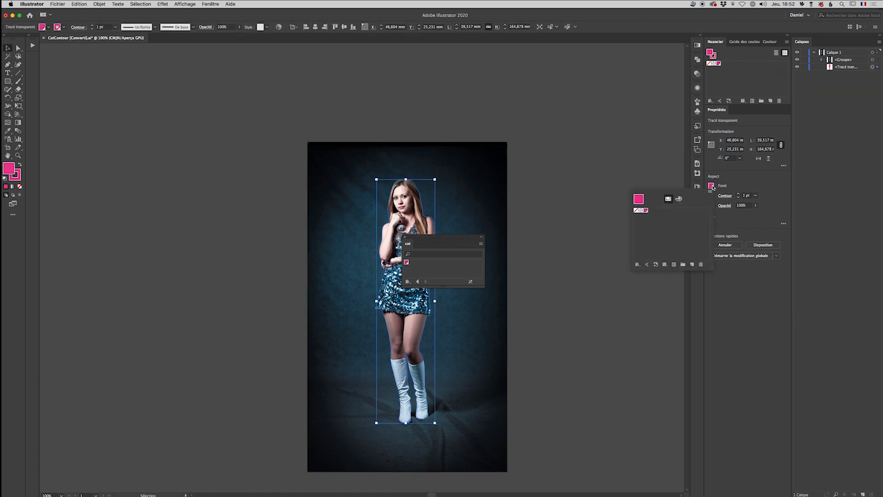
left_click(636, 210)
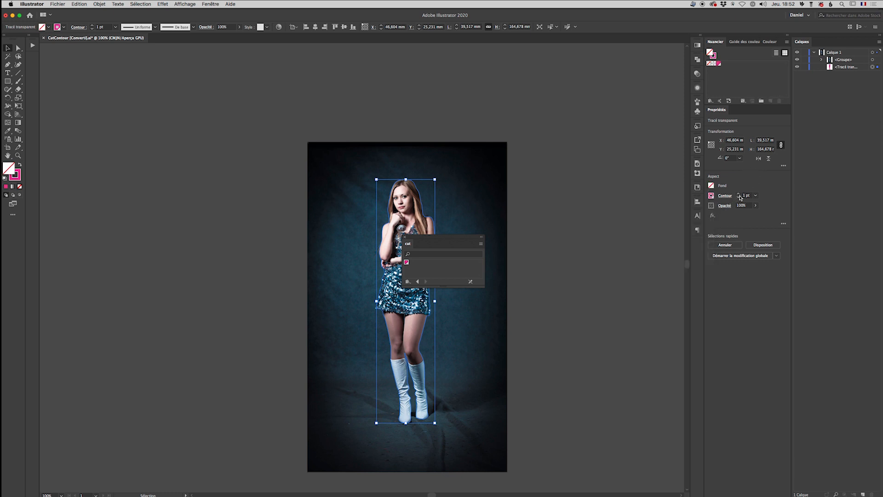
- Move the silhouette path above the image group in Calque 1 and move the floating cut library off the photo
left_click(664, 189)
left_click_drag(841, 68, 842, 60)
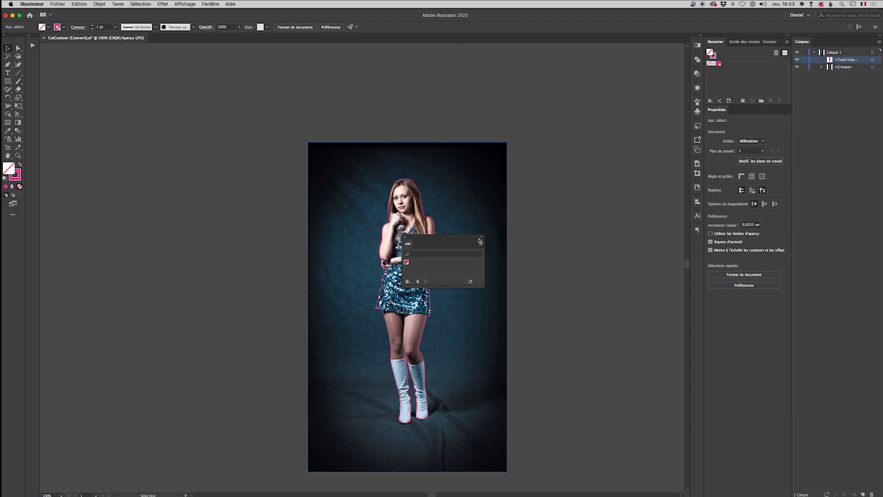
left_click_drag(464, 238, 599, 174)
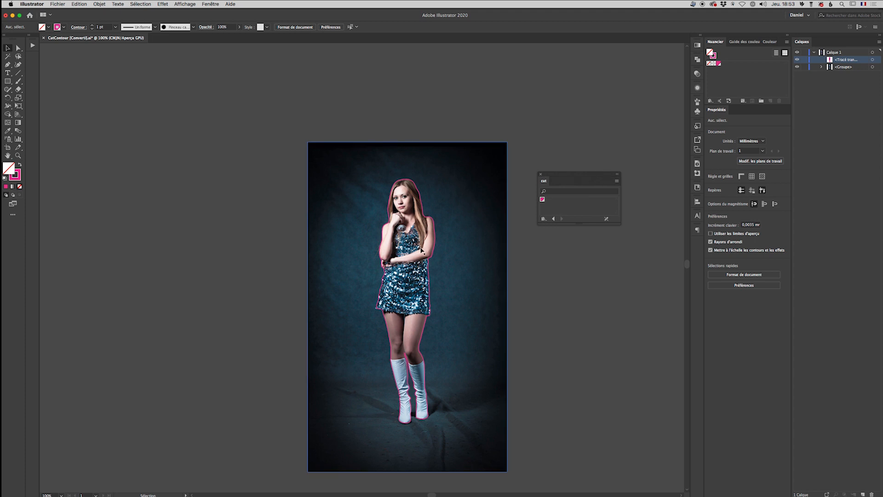
scroll(421, 253, "up", 2)
scroll(420, 252, "down", 1)
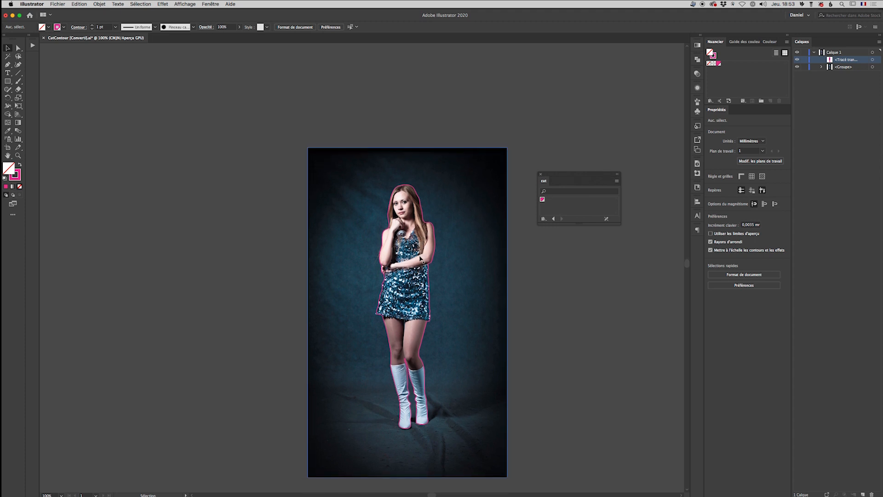
- Select the magenta silhouette path and align its 1 pt stroke to the outside of the path
scroll(420, 257, "up", 1)
scroll(420, 259, "up", 1)
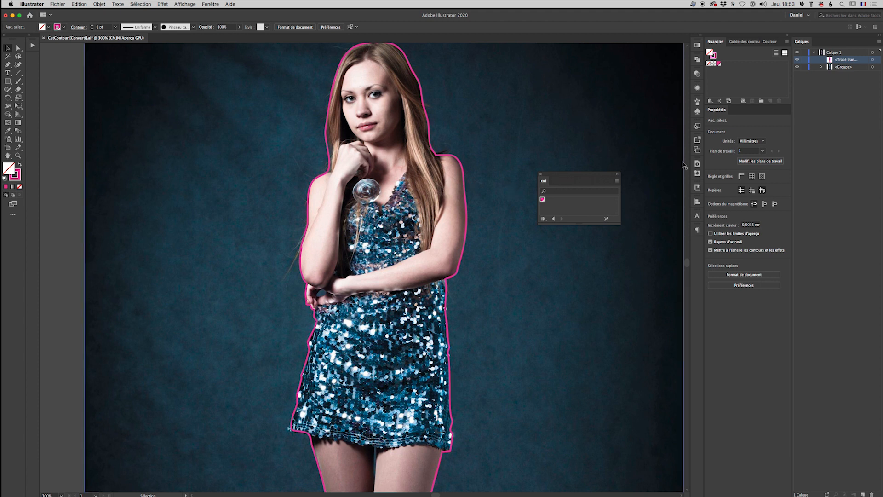
left_click(459, 175)
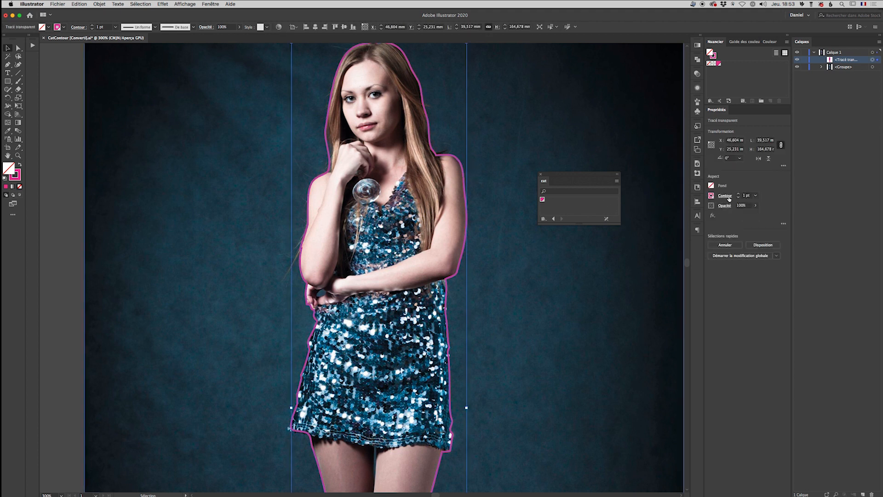
left_click(728, 197)
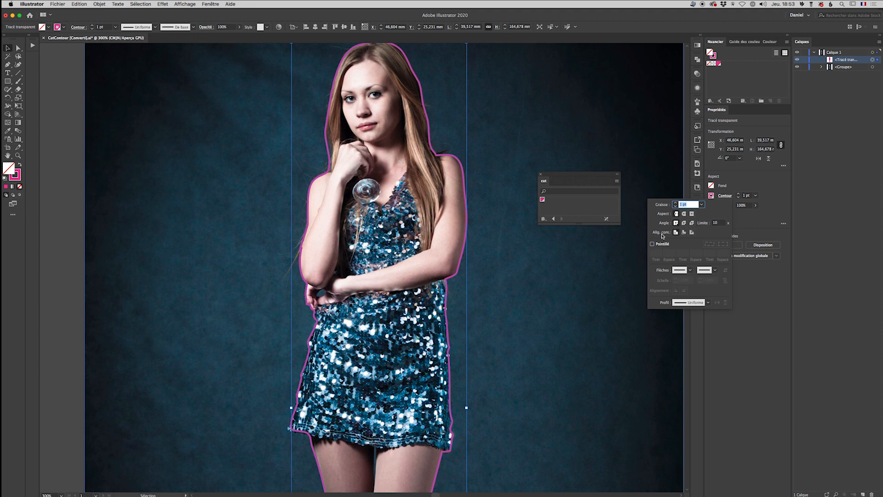
left_click(692, 233)
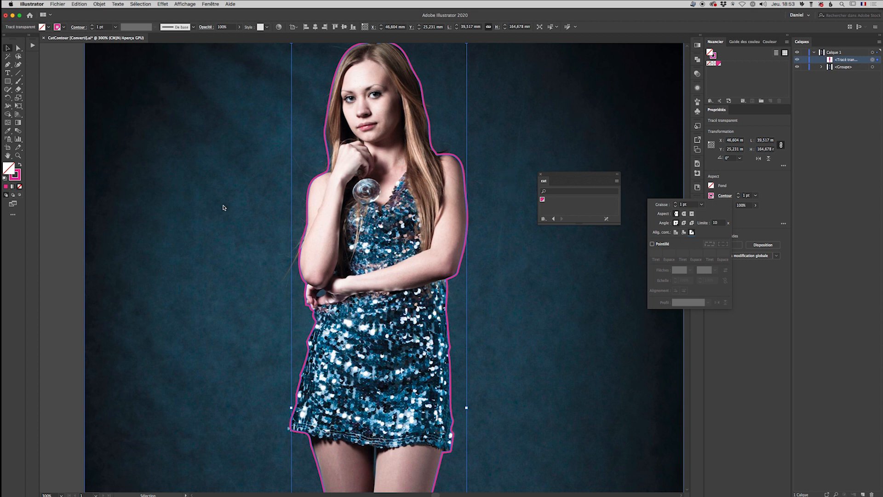
- Select the image group in Calque 1 and move it up and left to about X -9.6 mm, Y -7.9 mm
key("z")
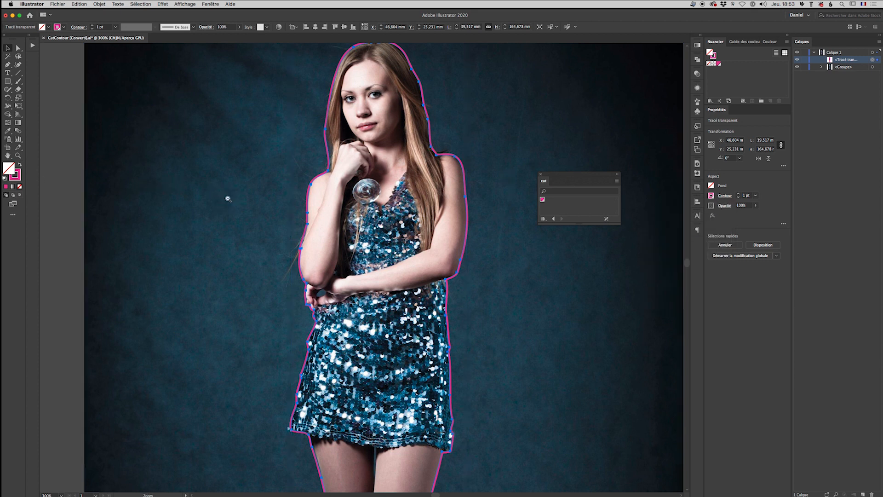
left_click(228, 199, "alt")
left_click(227, 198, "alt")
key("space")
left_click_drag(423, 223, 256, 82)
key("v")
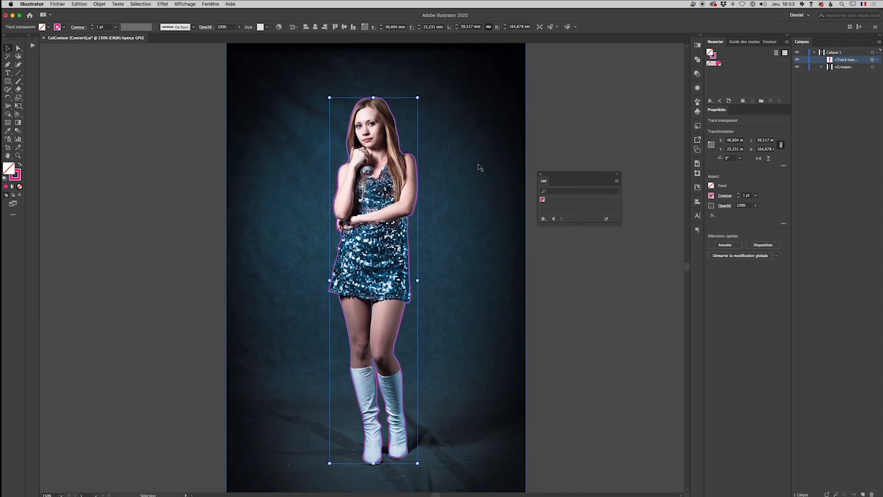
left_click(877, 68)
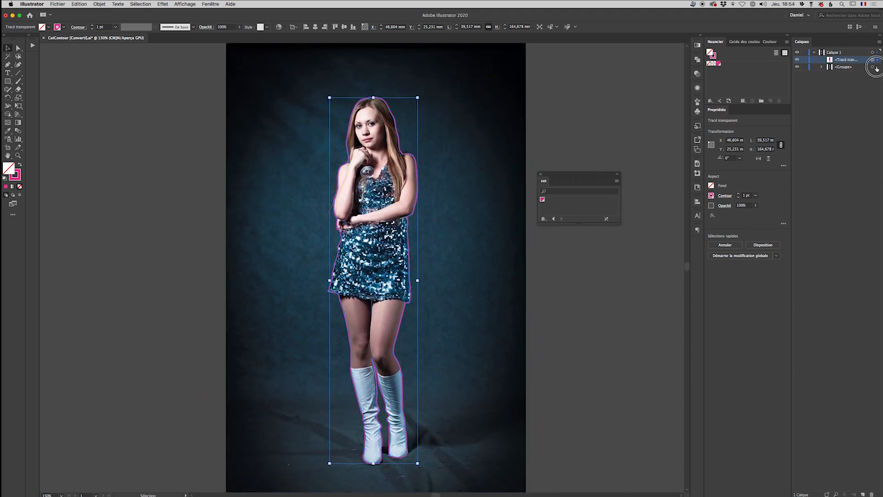
mouse_move(305, 137)
left_mouse_down()
mouse_move(294, 135)
mouse_move(311, 104)
mouse_move(313, 158)
mouse_move(306, 132)
left_mouse_up()
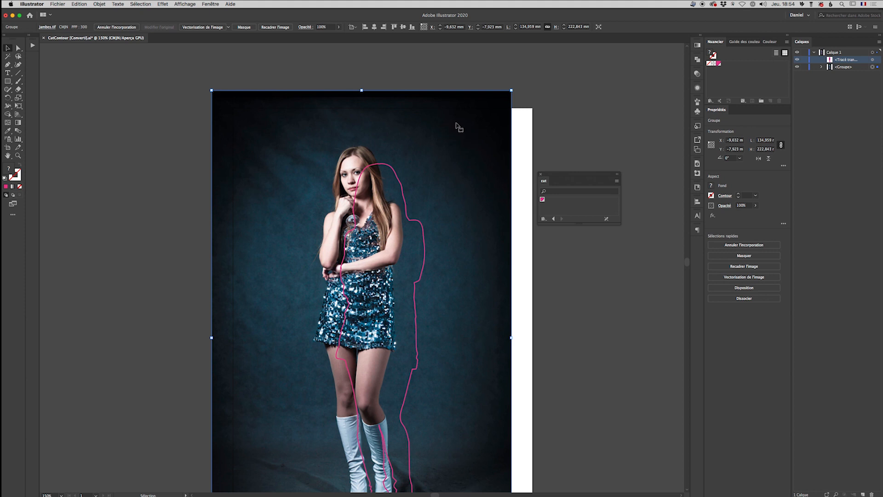
- Center the image group horizontally and vertically on the artboard so the photo lines up with the silhouette path
left_click(374, 27)
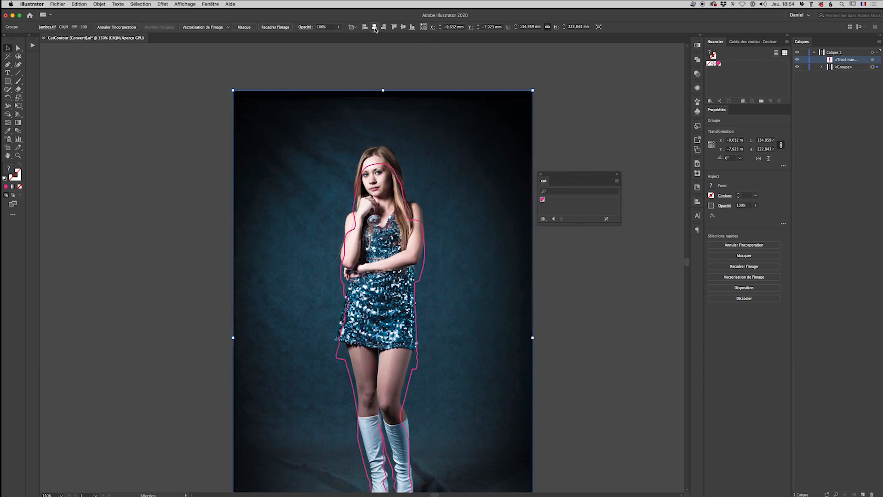
left_click(402, 27)
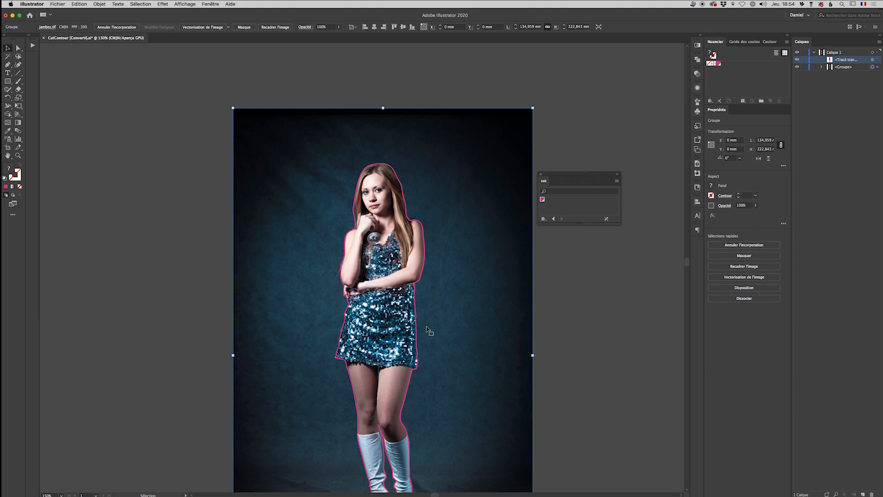
scroll(427, 329, "down", 5)
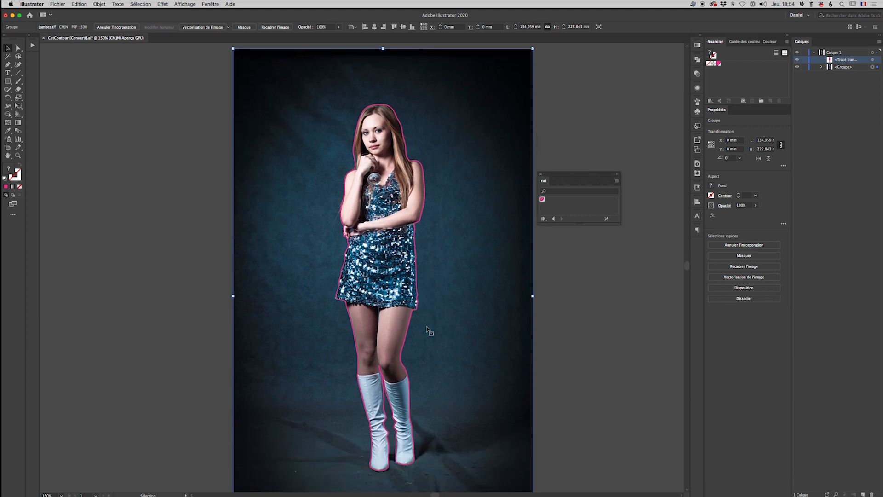
scroll(427, 329, "down", 1)
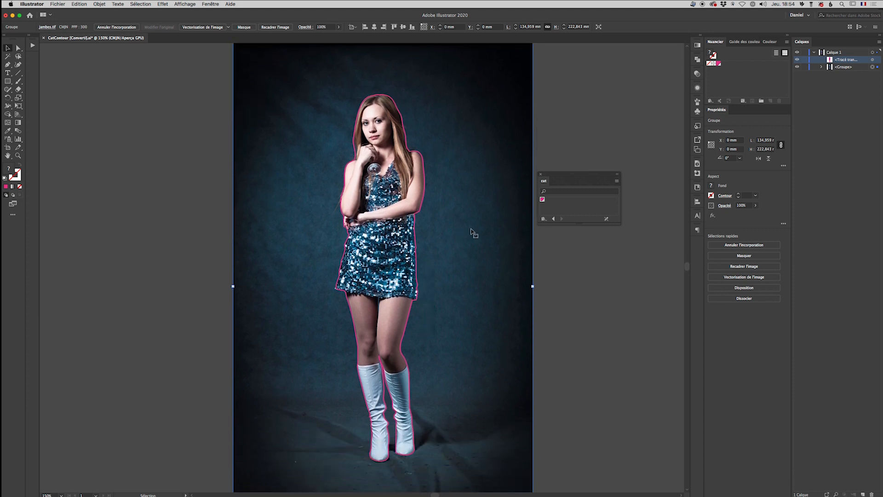